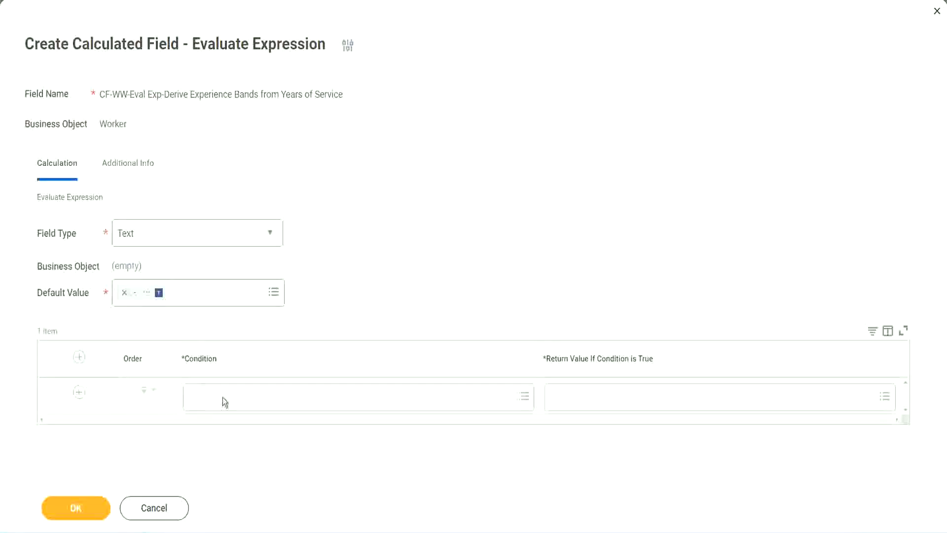
Copy the Field 1 name from the Notepad++ notes and set the first row's condition to CF-WW-TF-Length of Service between 0 and 7 years
{"action": "left_click", "coordinate": [223, 398]}
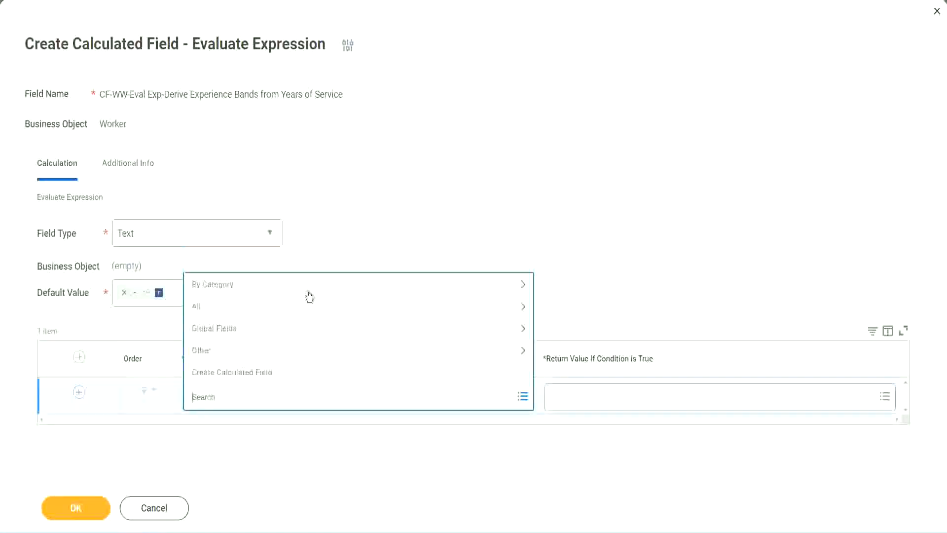
{"action": "left_click", "coordinate": [362, 219]}
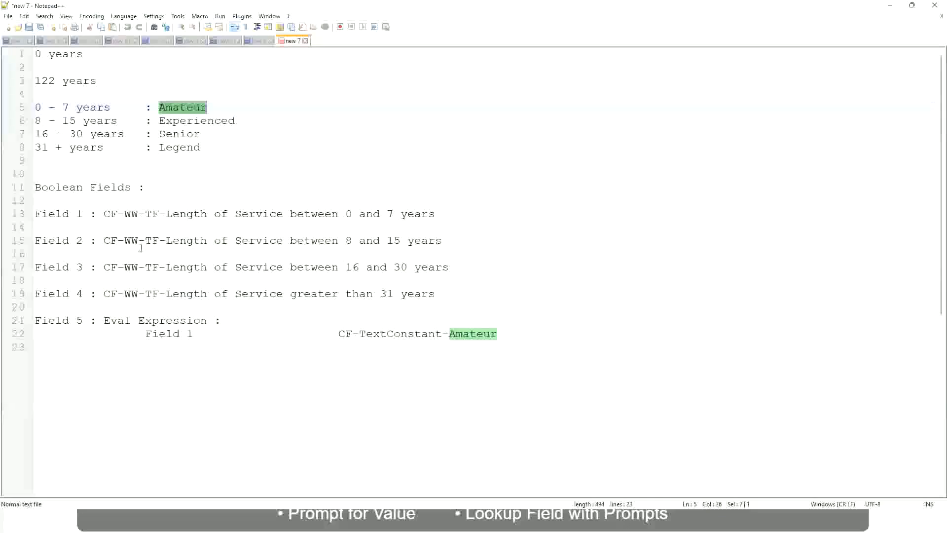
{"action": "double_click", "coordinate": [109, 214]}
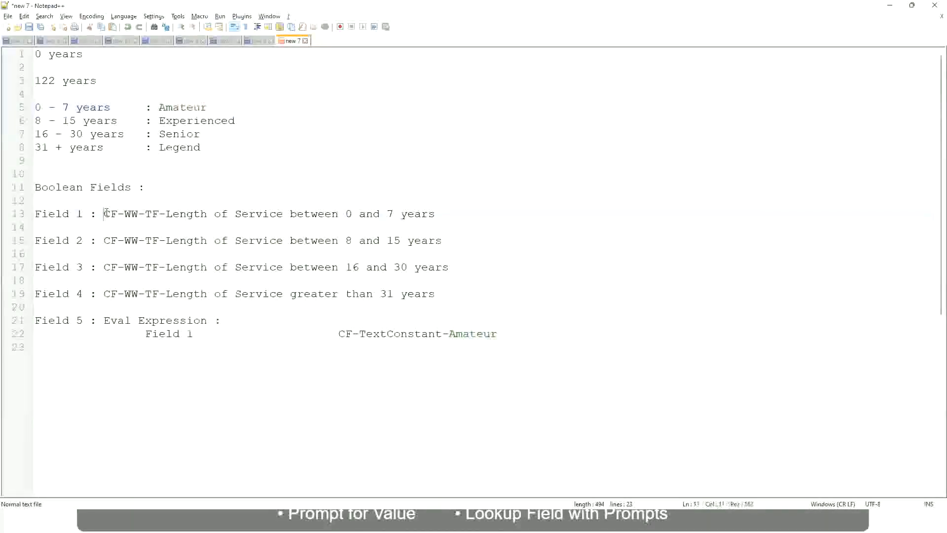
{"action": "left_click_drag", "start_coordinate": [163, 215], "coordinate": [436, 218]}
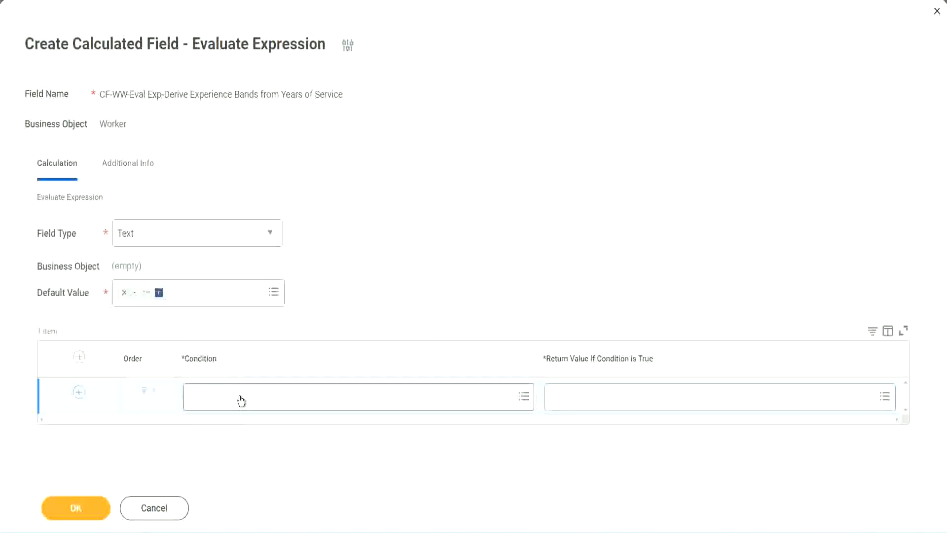
{"action": "left_click", "coordinate": [240, 400]}
{"action": "type", "text": "CF-WW TF-Length of Service between 0 and 7 years"}
{"action": "key", "text": "Return"}
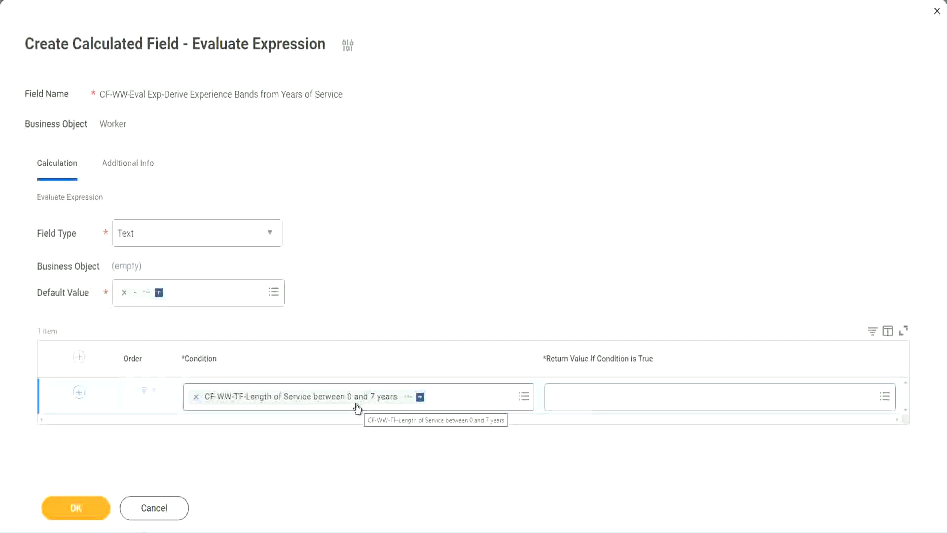
Search the first row's return value options for an existing Amateur field
{"action": "left_click", "coordinate": [616, 404]}
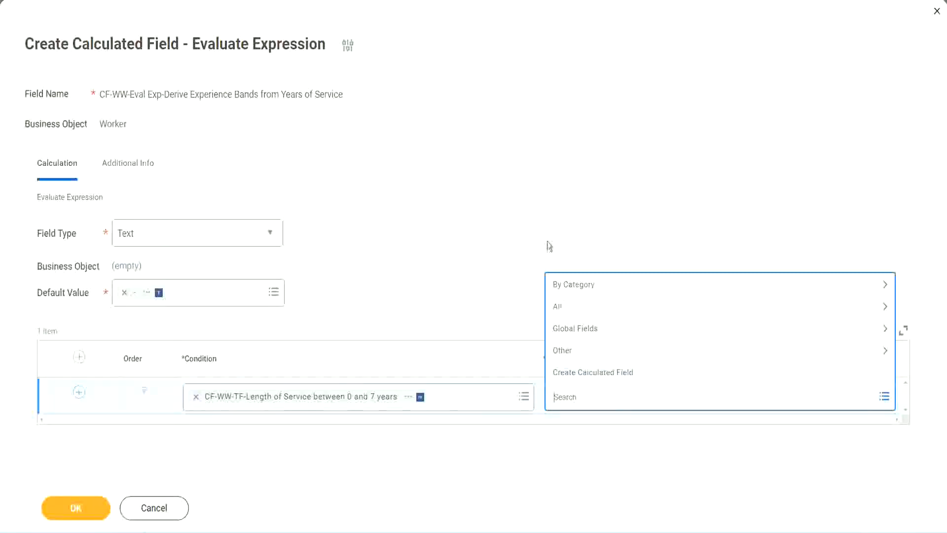
{"action": "left_click", "coordinate": [571, 397]}
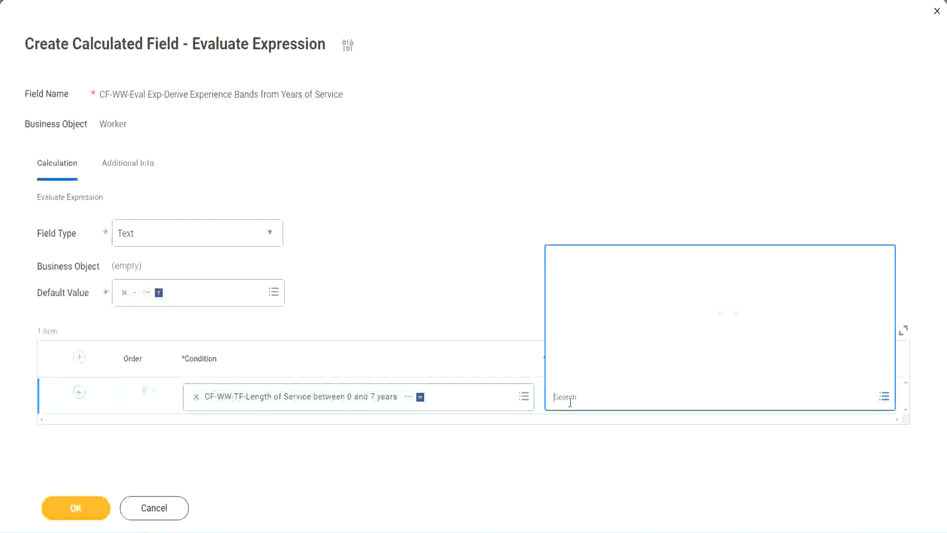
{"action": "type", "text": "Amaterue"}
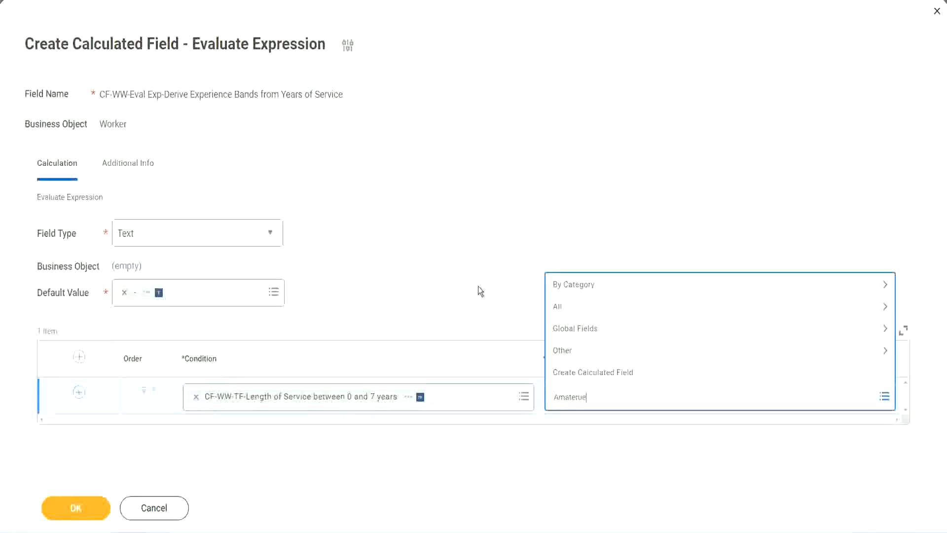
{"action": "key", "text": "Return"}
{"action": "left_click", "coordinate": [597, 400]}
{"action": "left_click", "coordinate": [477, 287]}
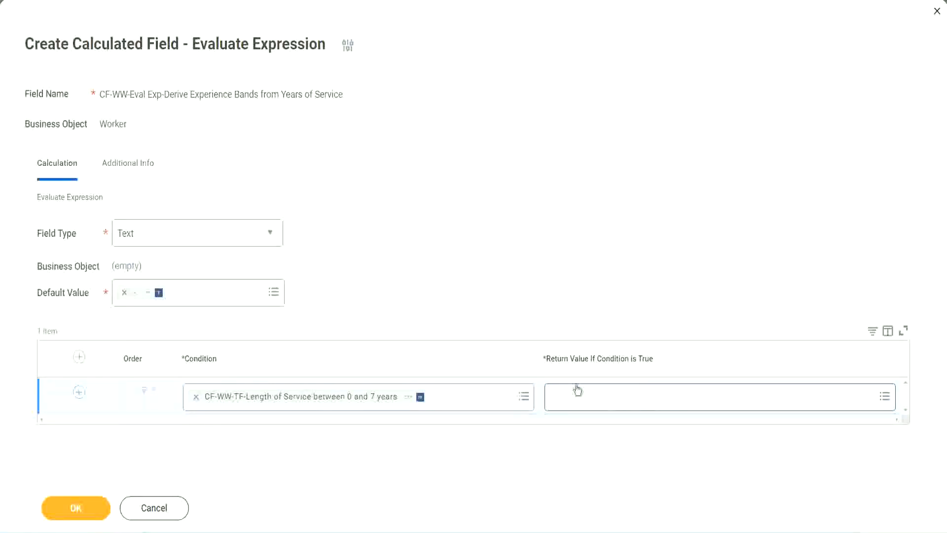
Start a new calculated field for the first row's return value and name it CF-WW-TC-Amateur
{"action": "left_click", "coordinate": [614, 403]}
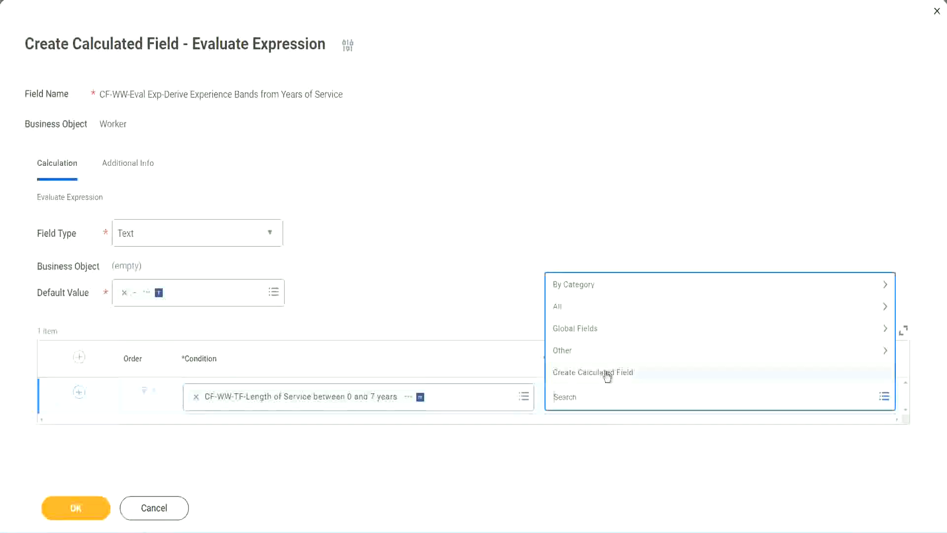
{"action": "left_click", "coordinate": [607, 376]}
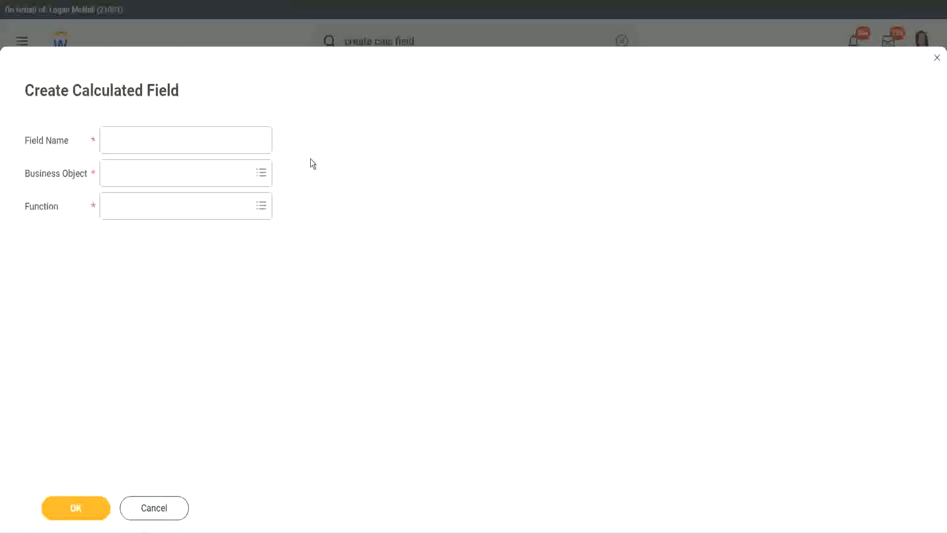
{"action": "left_click", "coordinate": [116, 141]}
{"action": "type", "text": "CF"}
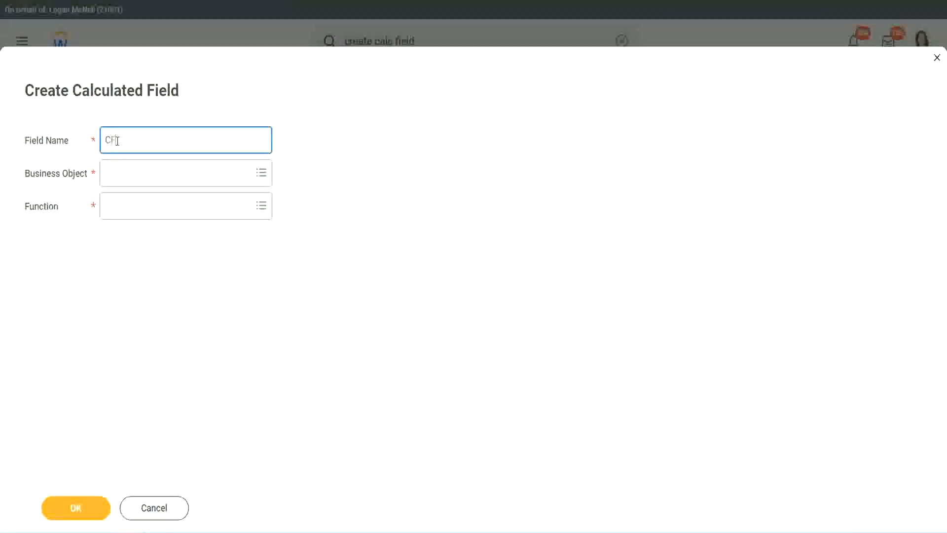
{"action": "type", "text": "_TC"}
{"action": "type", "text": "-Am"}
{"action": "type", "text": "ateur"}
{"action": "left_click", "coordinate": [119, 139]}
{"action": "type", "text": "WW"}
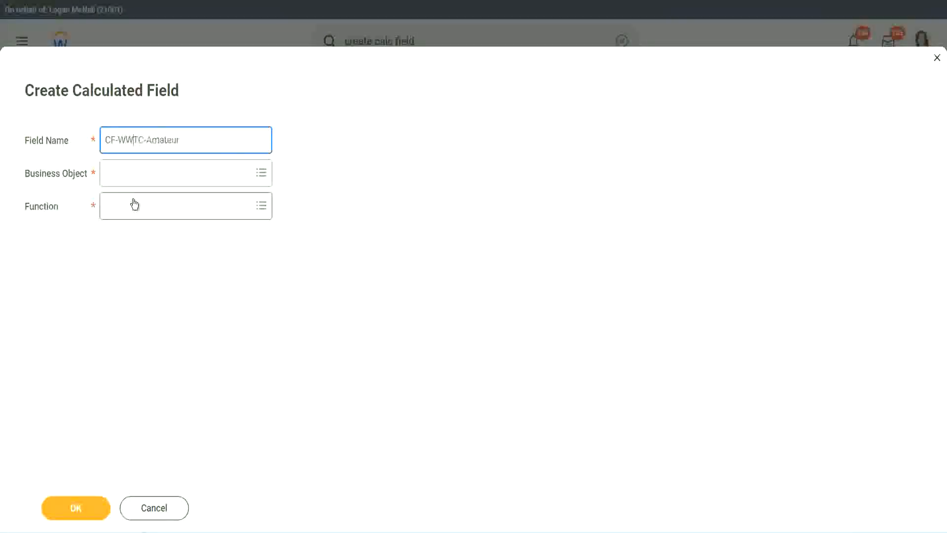
{"action": "left_click", "coordinate": [133, 173]}
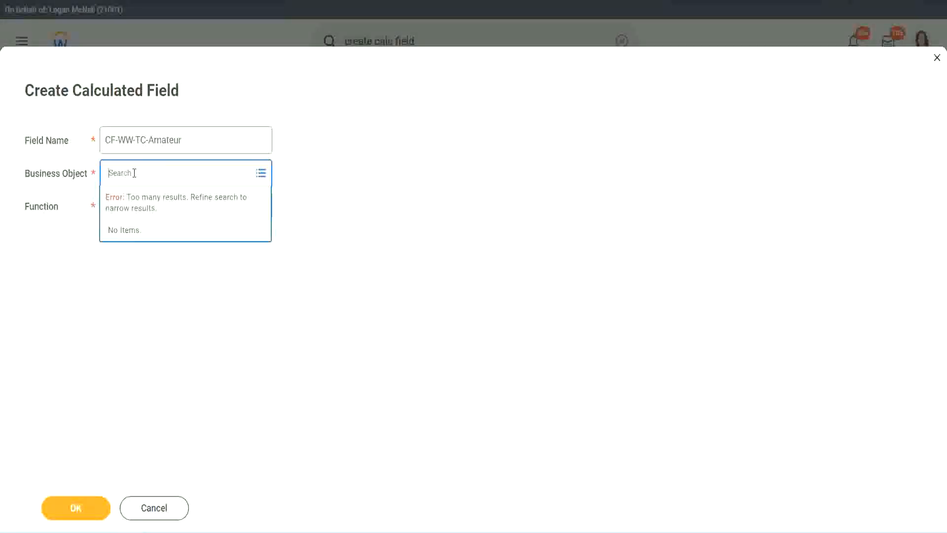
{"action": "type", "text": "worker"}
{"action": "key", "text": "BackSpace"}
{"action": "key", "text": "BackSpace"}
{"action": "key", "text": "BackSpace"}
{"action": "key", "text": "BackSpace"}
{"action": "key", "text": "BackSpace"}
{"action": "key", "text": "BackSpace"}
Set the new calculated field's business object to Global
{"action": "type", "text": "global"}
{"action": "key", "text": "Return"}
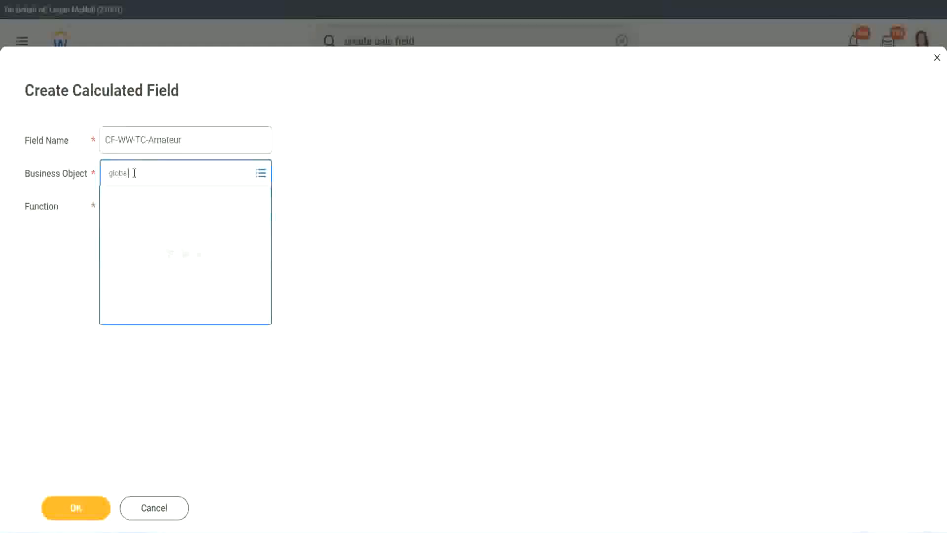
{"action": "left_click", "coordinate": [148, 231]}
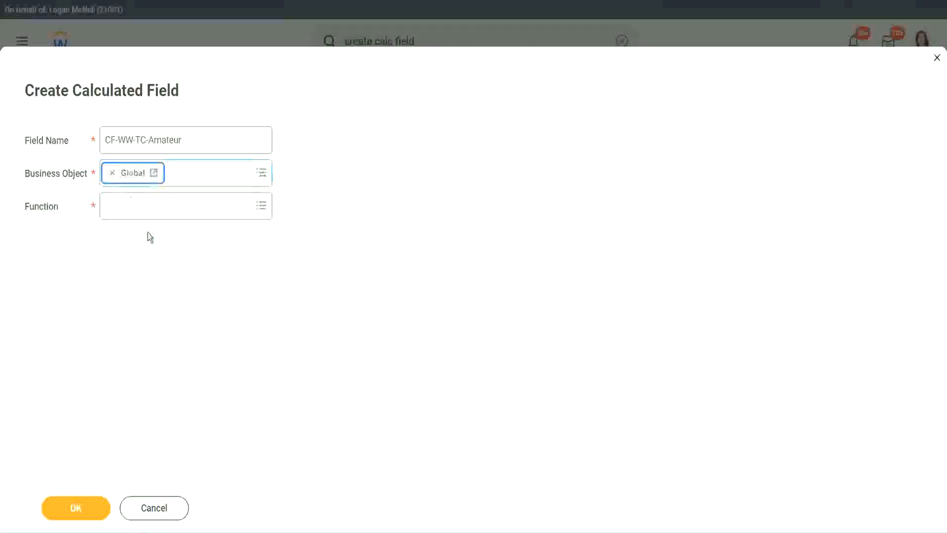
{"action": "triple_click", "coordinate": [245, 139]}
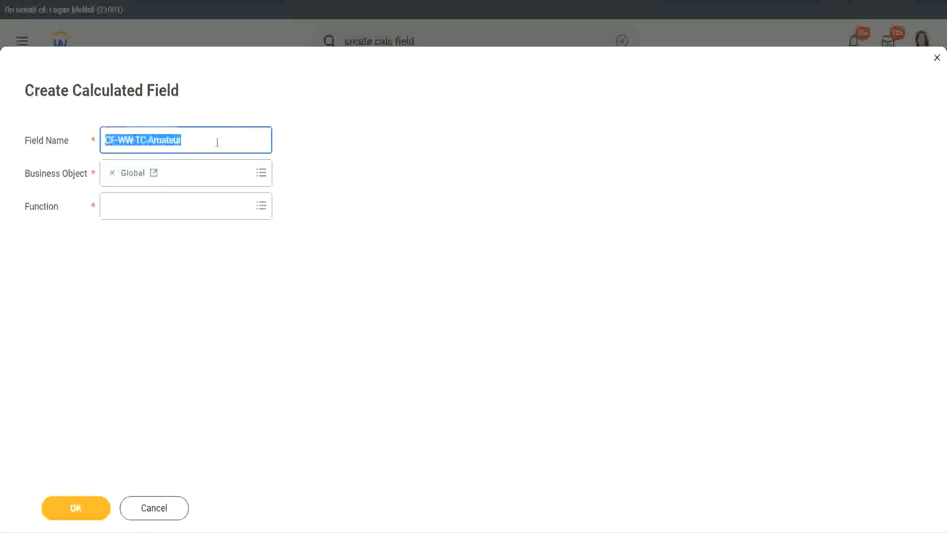
{"action": "left_click", "coordinate": [206, 142]}
{"action": "double_click", "coordinate": [186, 139]}
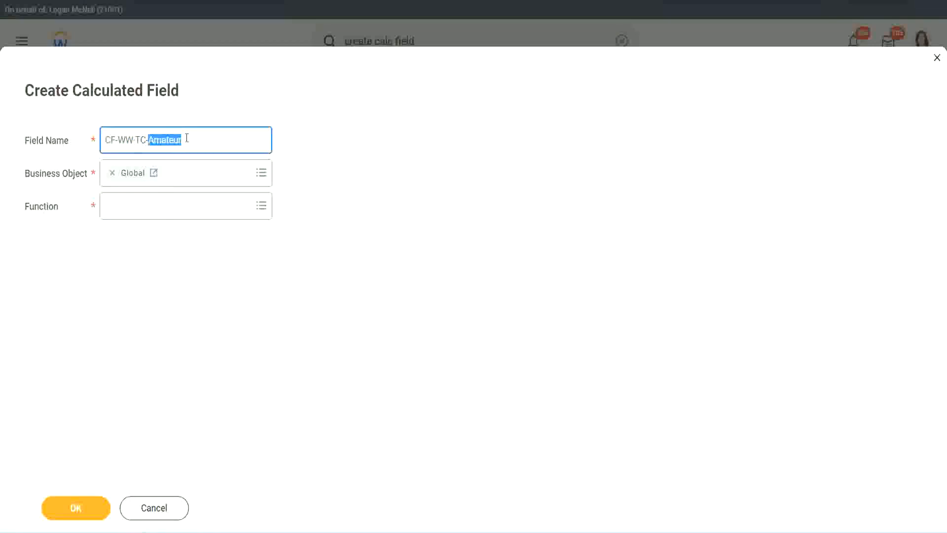
{"action": "left_click", "coordinate": [196, 138]}
{"action": "double_click", "coordinate": [177, 141]}
Choose Text Constant as the new field's function and continue to its definition
{"action": "left_click", "coordinate": [133, 204]}
{"action": "type", "text": "text const"}
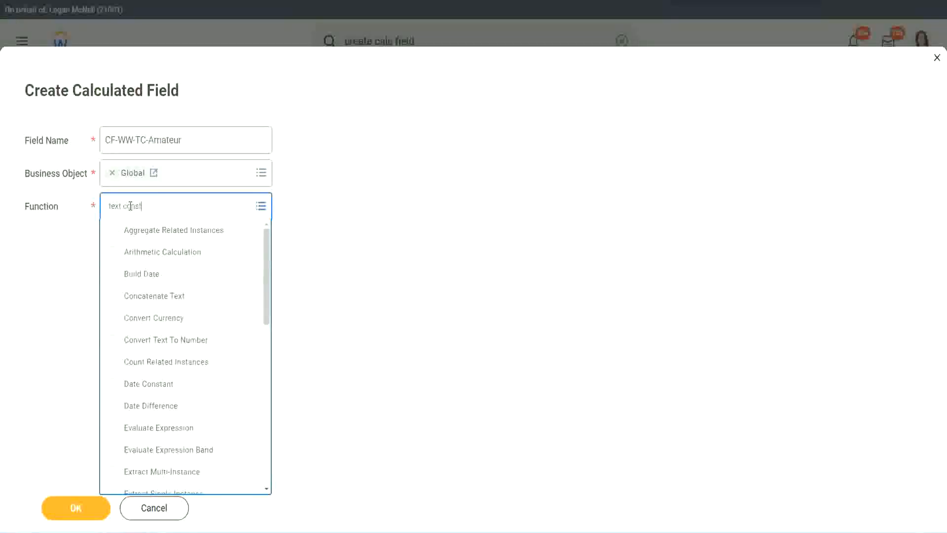
{"action": "key", "text": "Return"}
{"action": "left_click", "coordinate": [78, 517]}
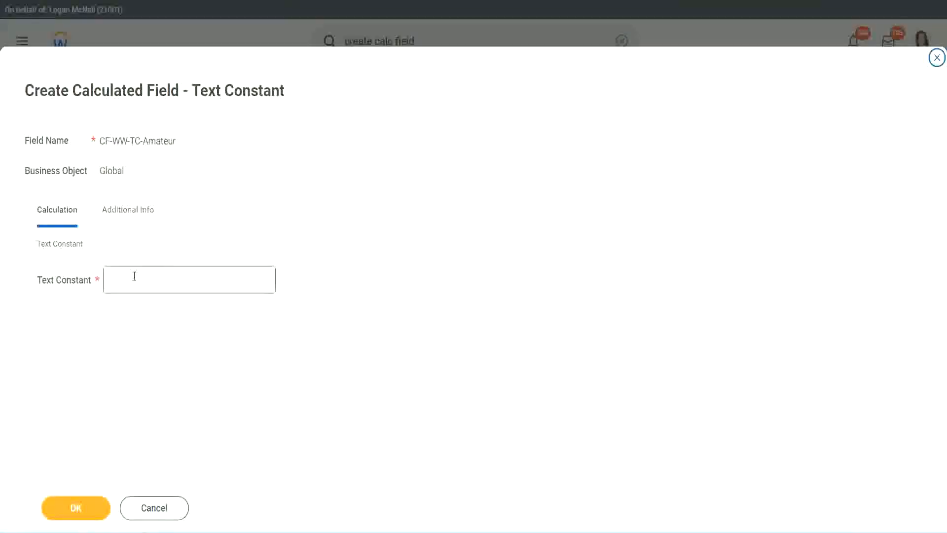
Set the text constant's value to Amateur and save it as the first row's return value
{"action": "left_click", "coordinate": [156, 278]}
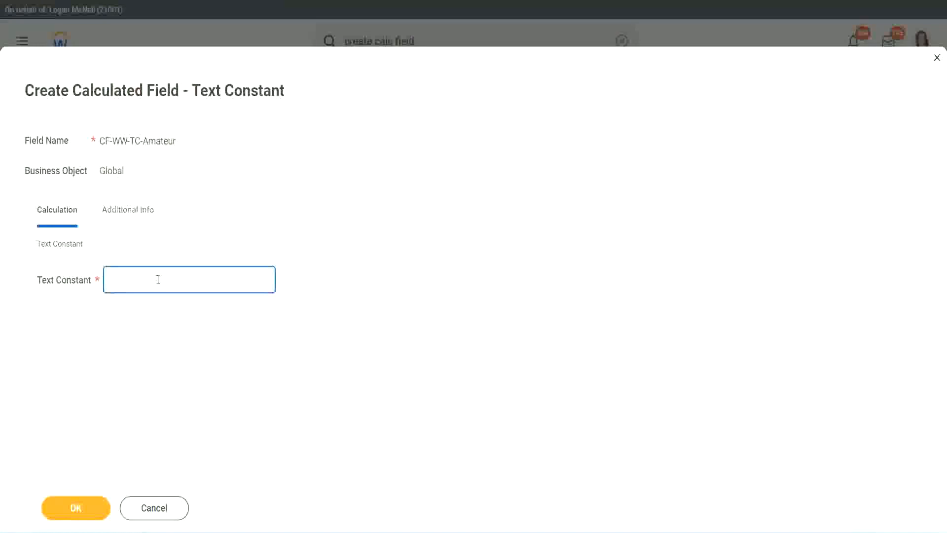
{"action": "type", "text": "Amateur"}
{"action": "left_click", "coordinate": [74, 508]}
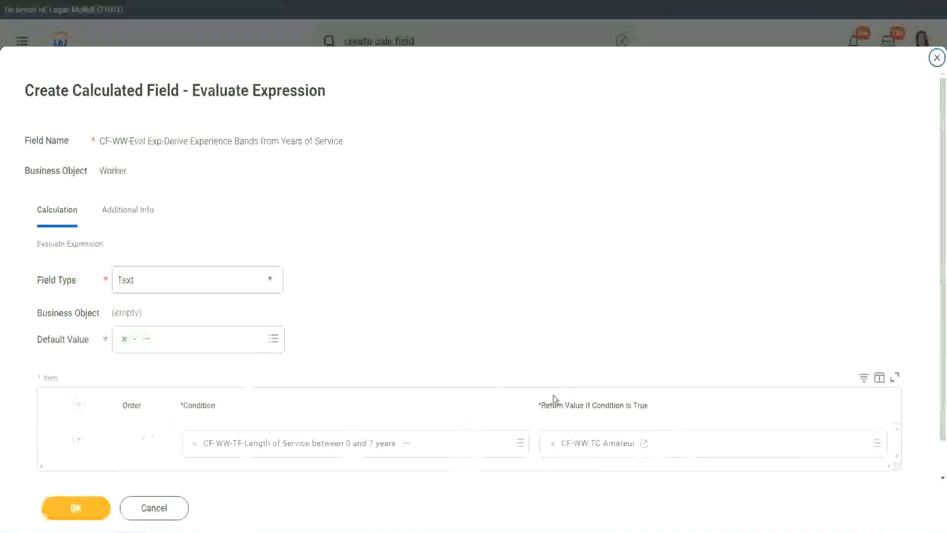
{"action": "right_click", "coordinate": [588, 447]}
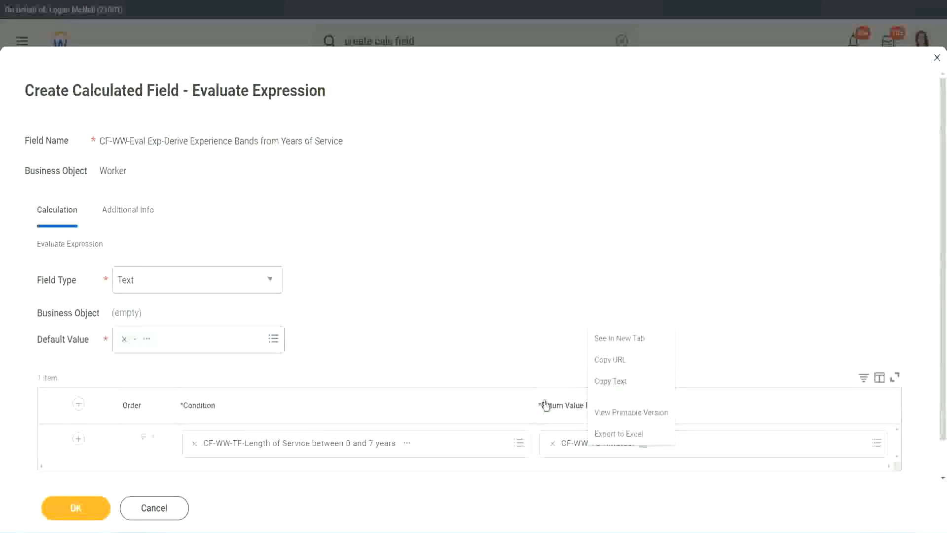
{"action": "left_click", "coordinate": [588, 449]}
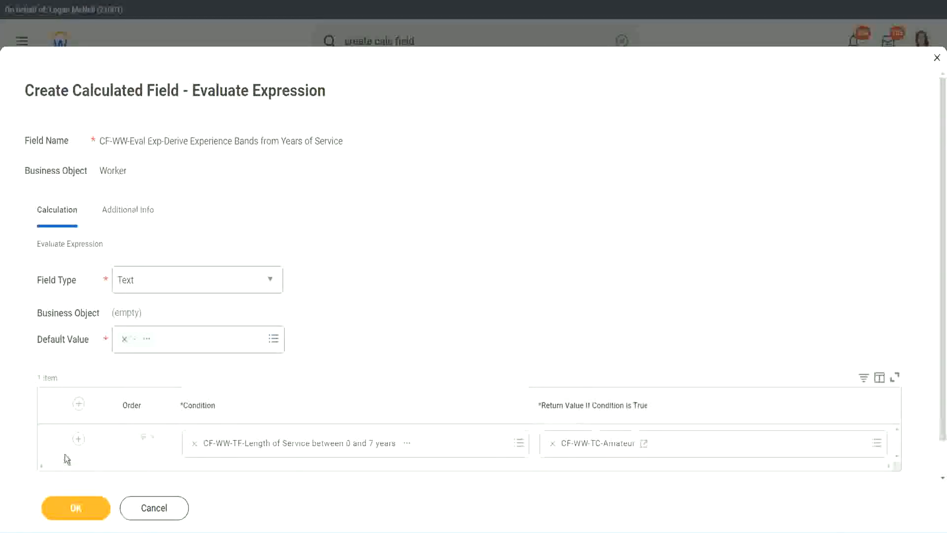
Add three more condition rows and set the second row's condition to CF-WW-TF-Length of Service between 8 and 15 years
{"action": "left_click", "coordinate": [77, 439]}
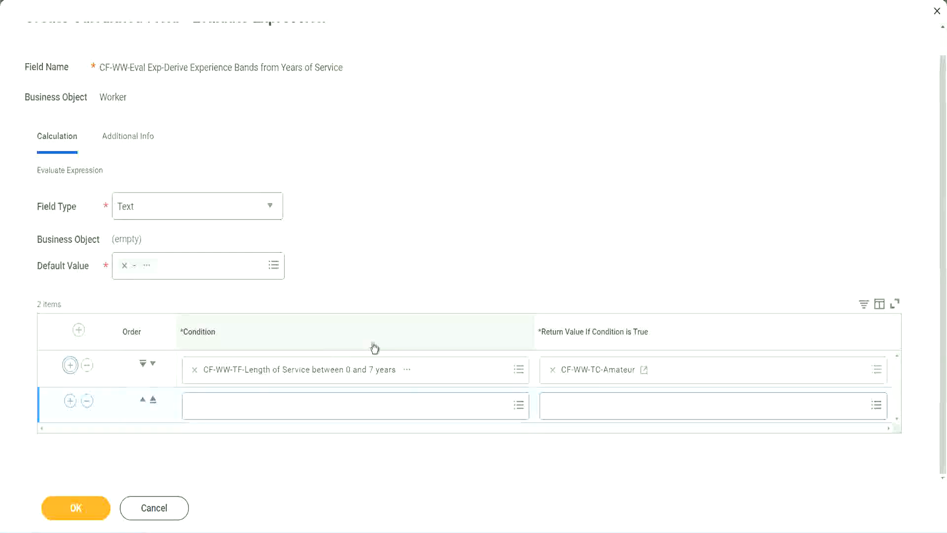
{"action": "left_click", "coordinate": [70, 402]}
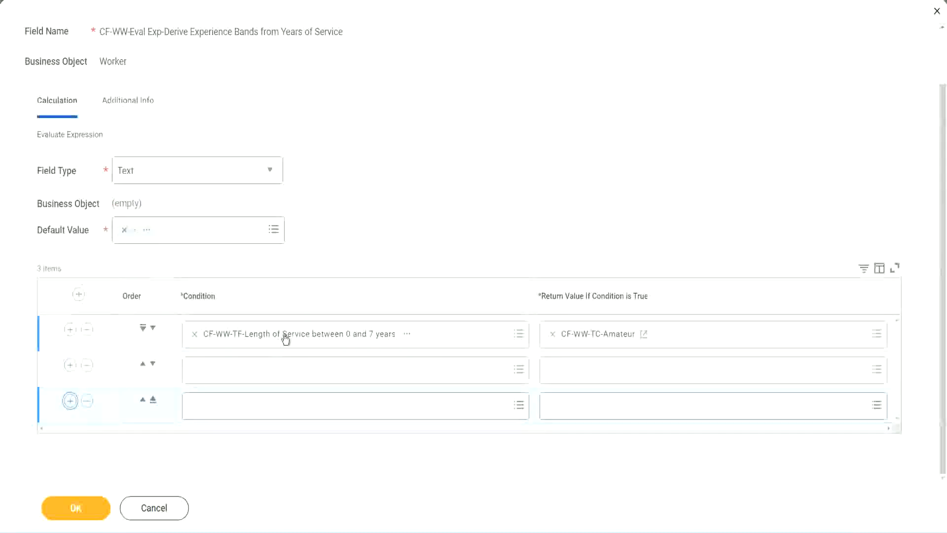
{"action": "left_click", "coordinate": [234, 374]}
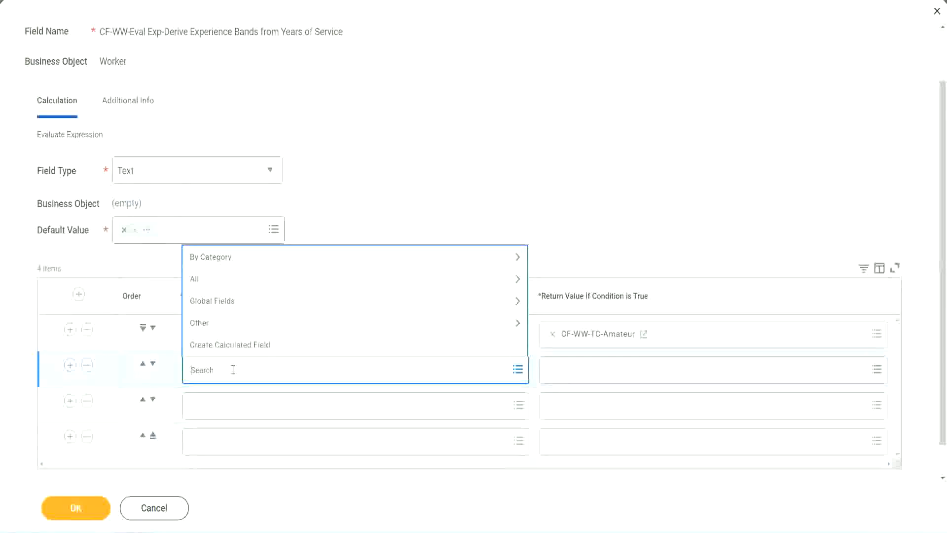
{"action": "type", "text": "cf-ww"}
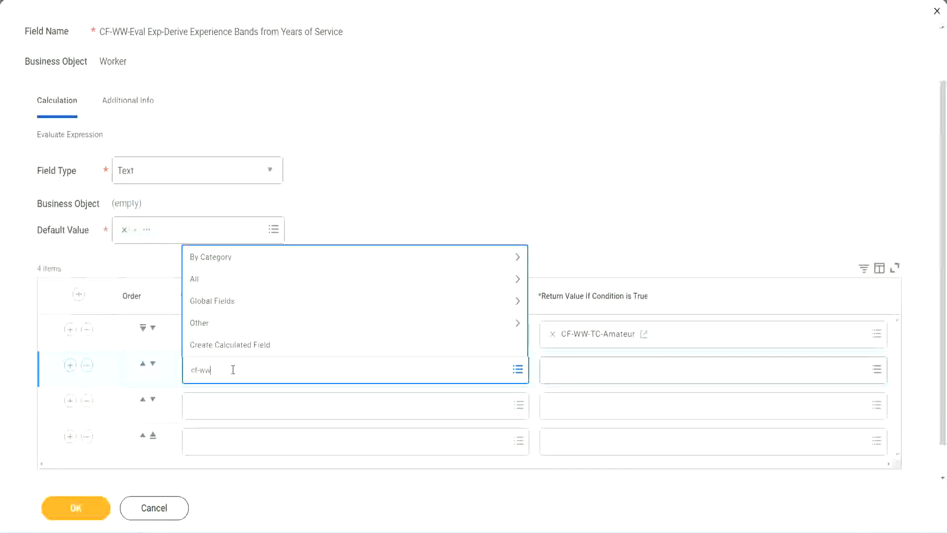
{"action": "type", "text": "-tt"}
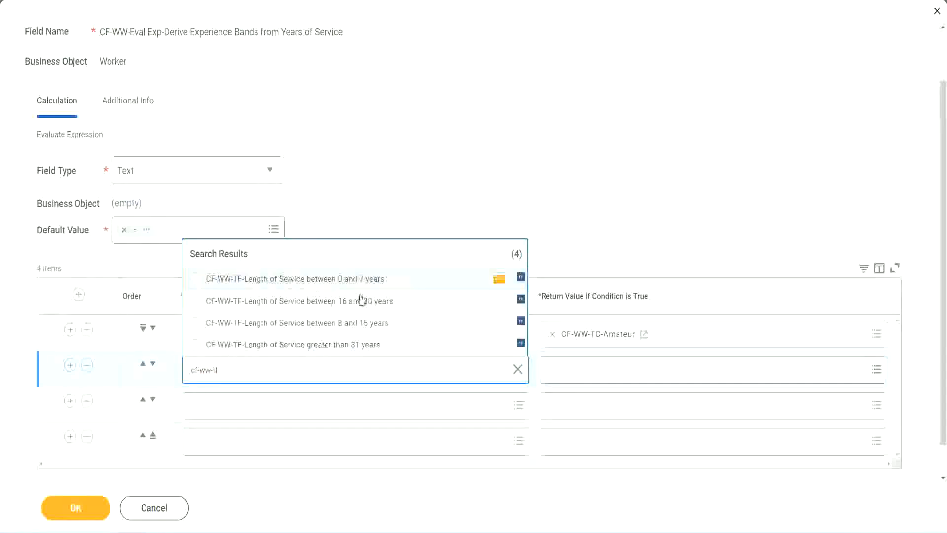
{"action": "left_click", "coordinate": [363, 326]}
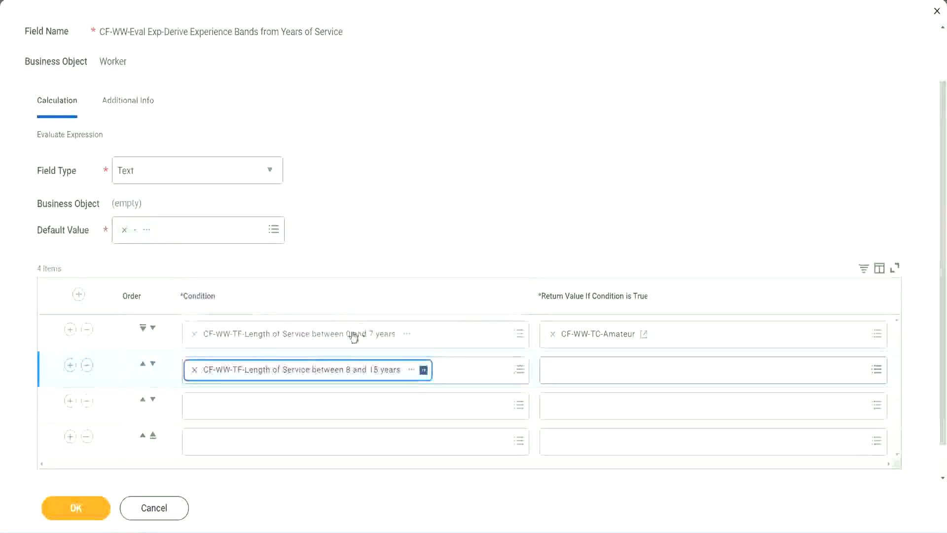
Set the third row's condition to CF-WW-TF-Length of Service between 16 and 30 years
{"action": "left_click", "coordinate": [239, 405]}
{"action": "type", "text": "cf"}
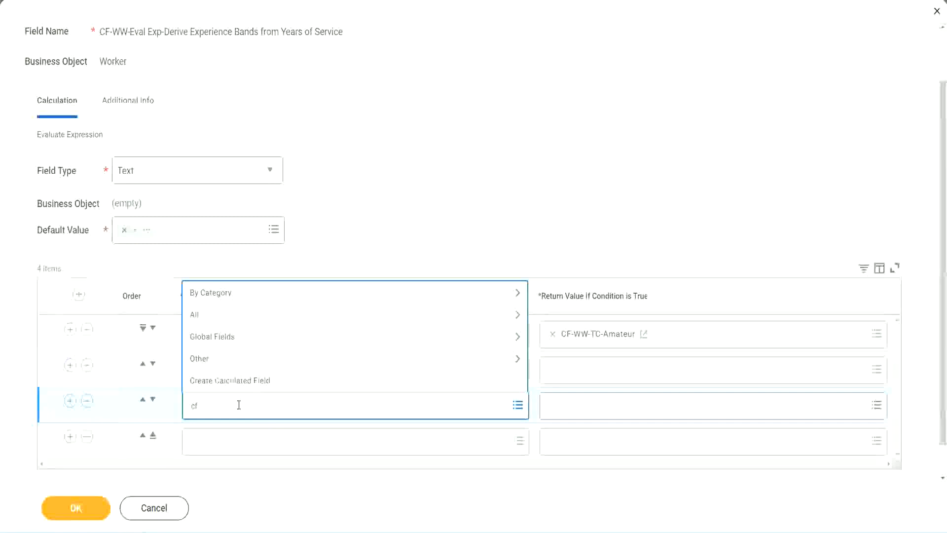
{"action": "type", "text": "-ww-tc"}
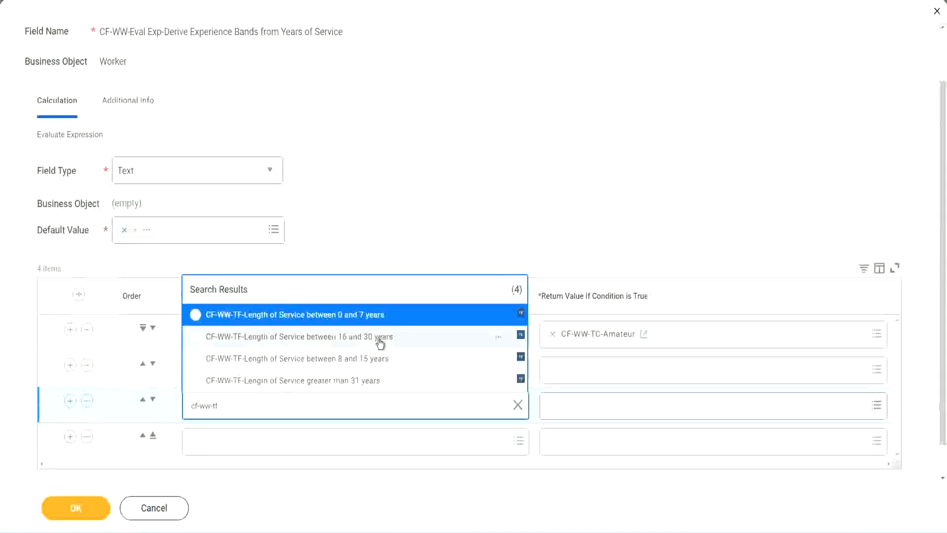
{"action": "left_click", "coordinate": [379, 342]}
Set the fourth row's condition to CF-WW-TF-Length of Service greater than 31 years
{"action": "left_click", "coordinate": [224, 444]}
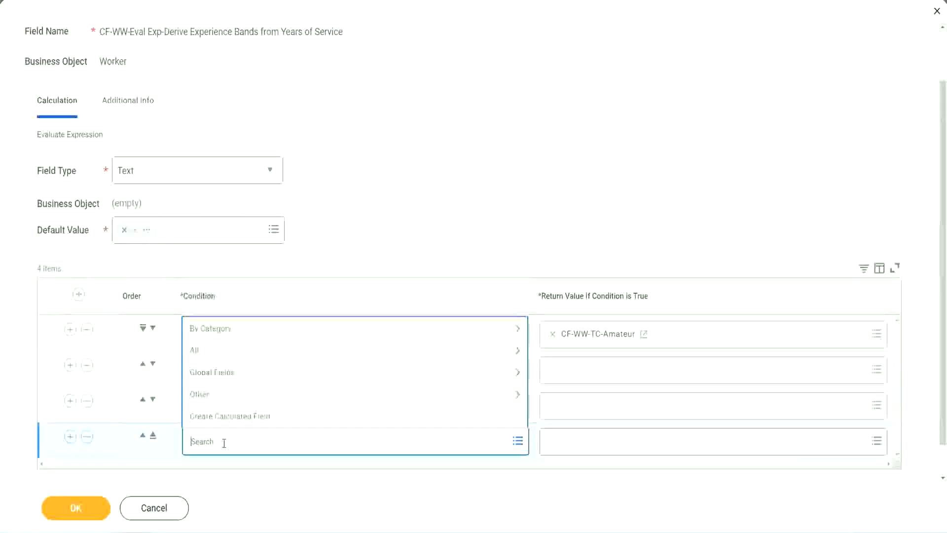
{"action": "type", "text": "cf-ww"}
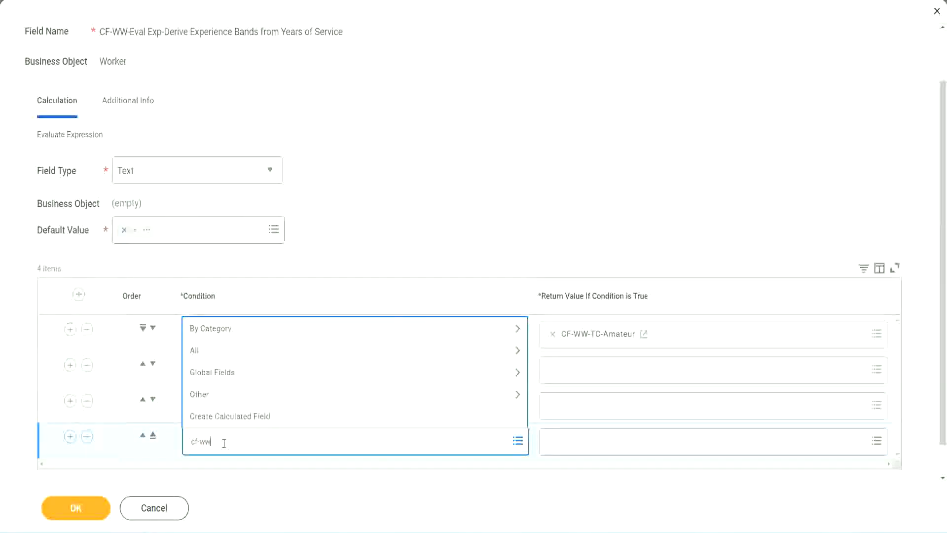
{"action": "type", "text": " tf 31"}
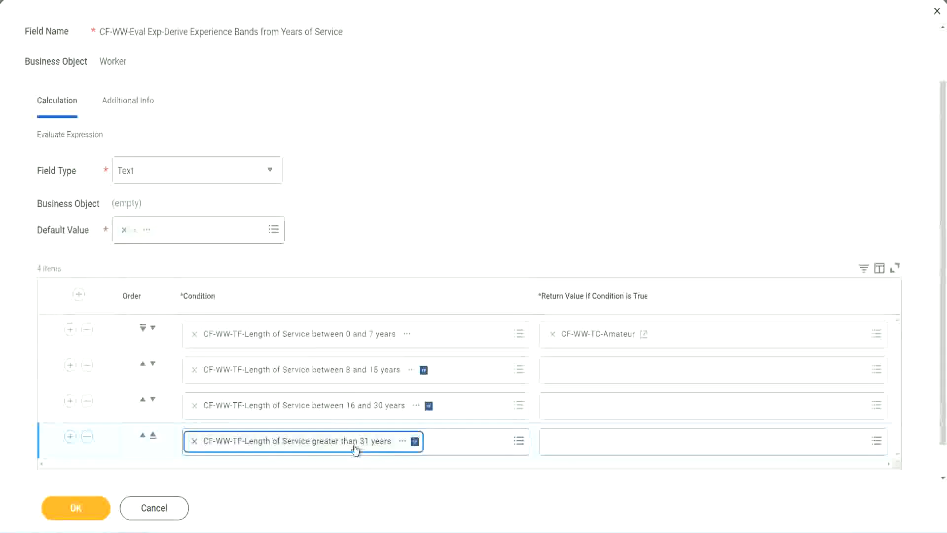
Try reordering the condition rows by moving the 8 to 15 years row above and below the 0 to 7 years row
{"action": "left_click", "coordinate": [425, 204]}
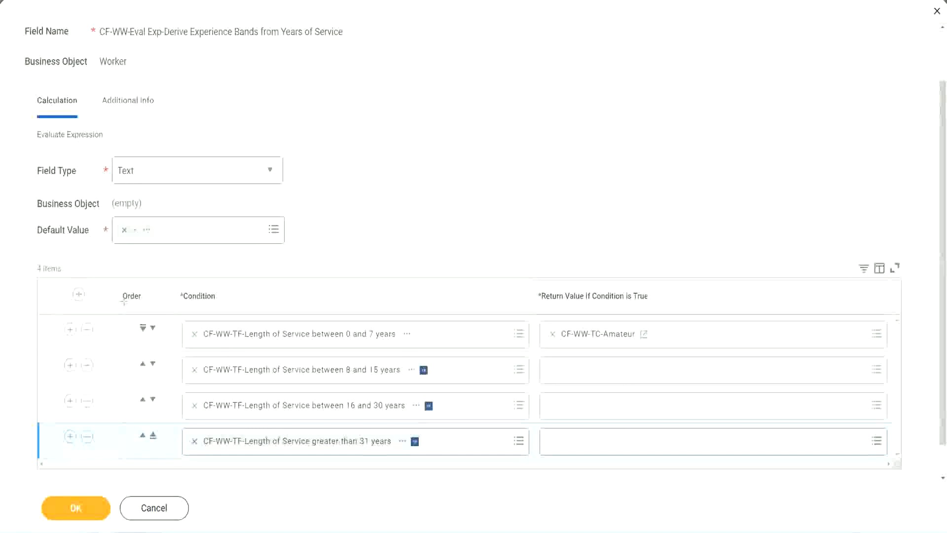
{"action": "left_click_drag", "start_coordinate": [106, 289], "coordinate": [105, 389]}
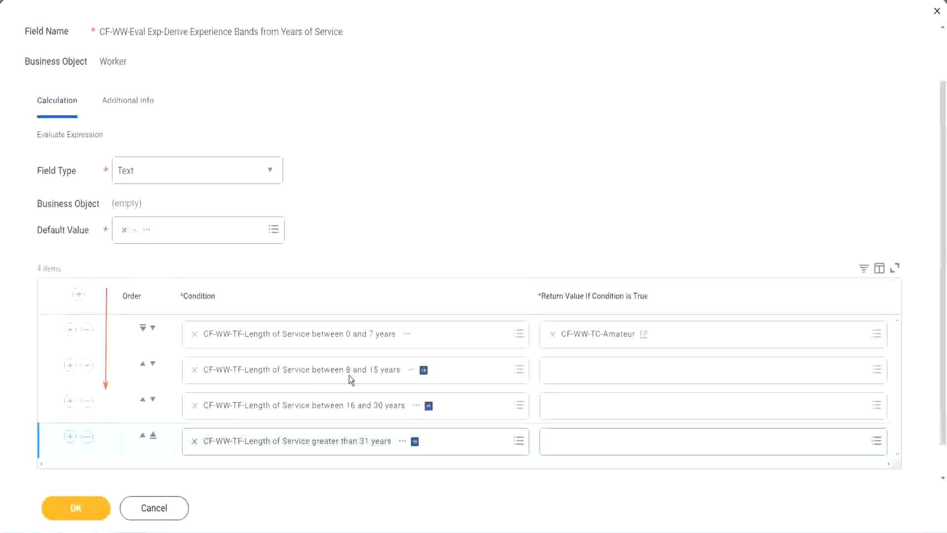
{"action": "left_click", "coordinate": [142, 365]}
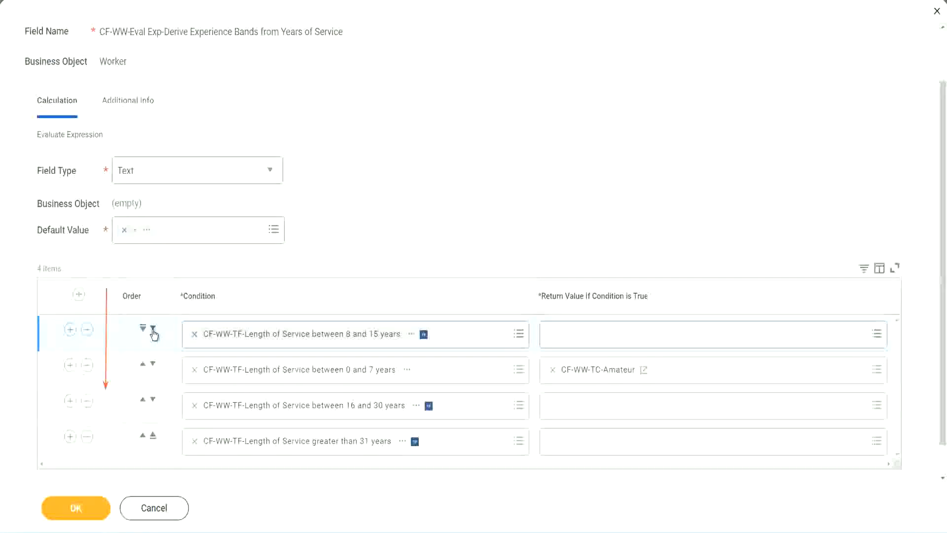
{"action": "left_click", "coordinate": [153, 331]}
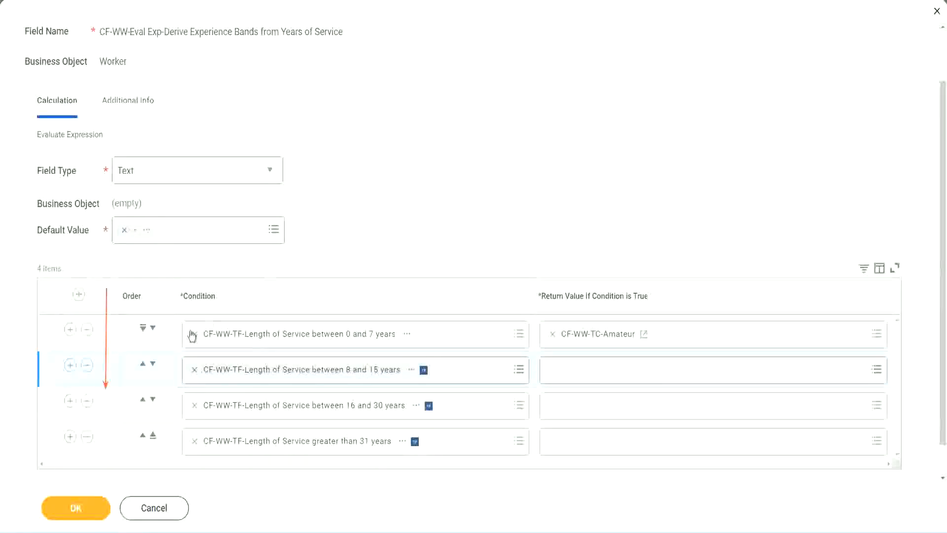
{"action": "left_click", "coordinate": [143, 366]}
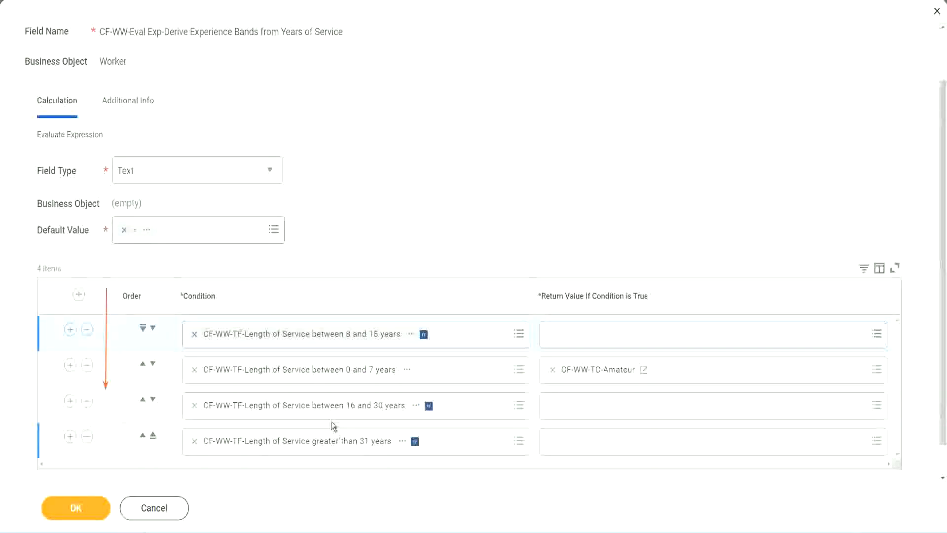
Copy the CF-WW-TC-Amateur field name and move the 8 to 15 years condition back to the second row
{"action": "right_click", "coordinate": [600, 377]}
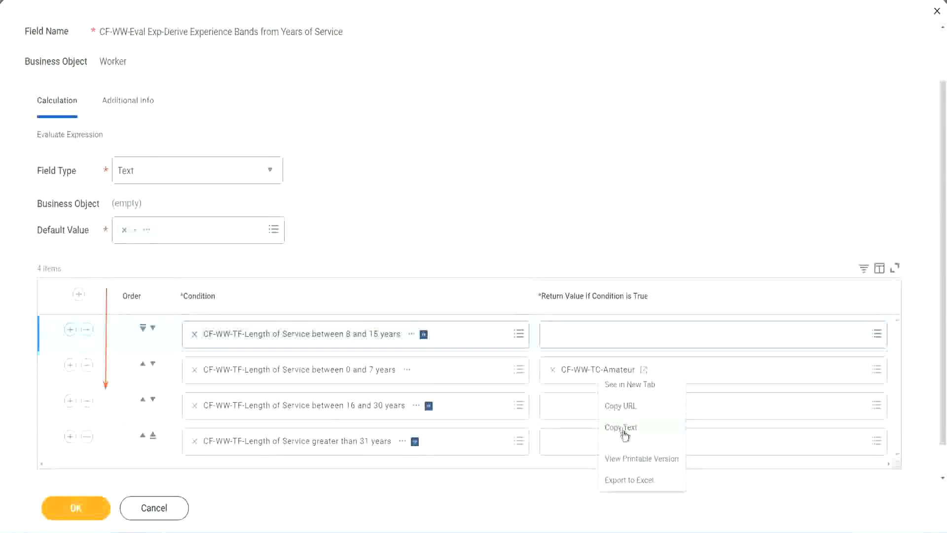
{"action": "left_click", "coordinate": [579, 425]}
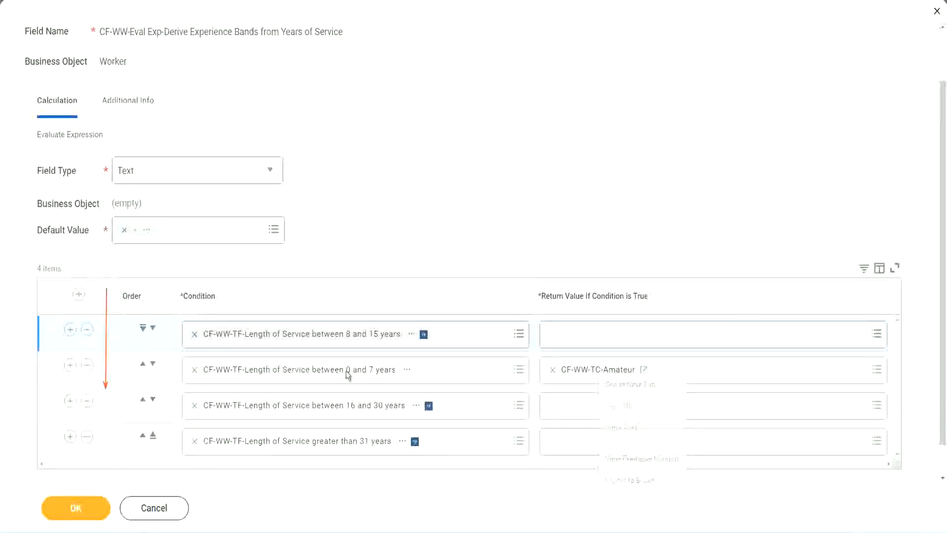
{"action": "left_click", "coordinate": [153, 328]}
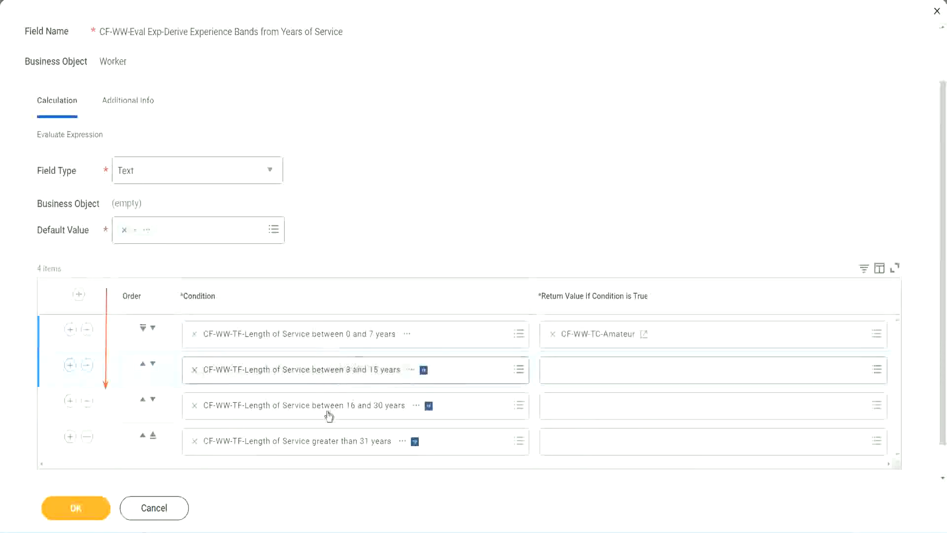
Create calculated field CF-WW-TC-Experienced for the second row's return value, with business object Global and function Text Constant
{"action": "left_click", "coordinate": [551, 369]}
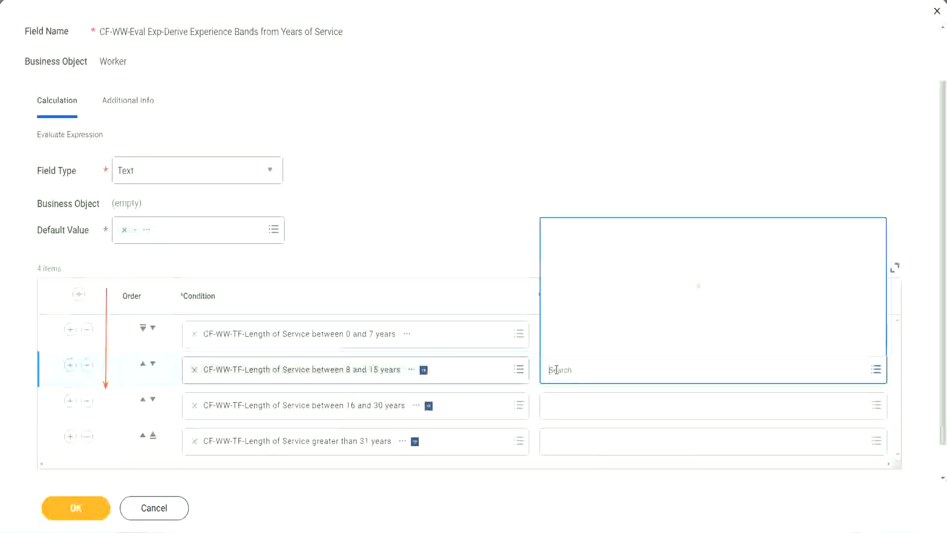
{"action": "left_click", "coordinate": [586, 346]}
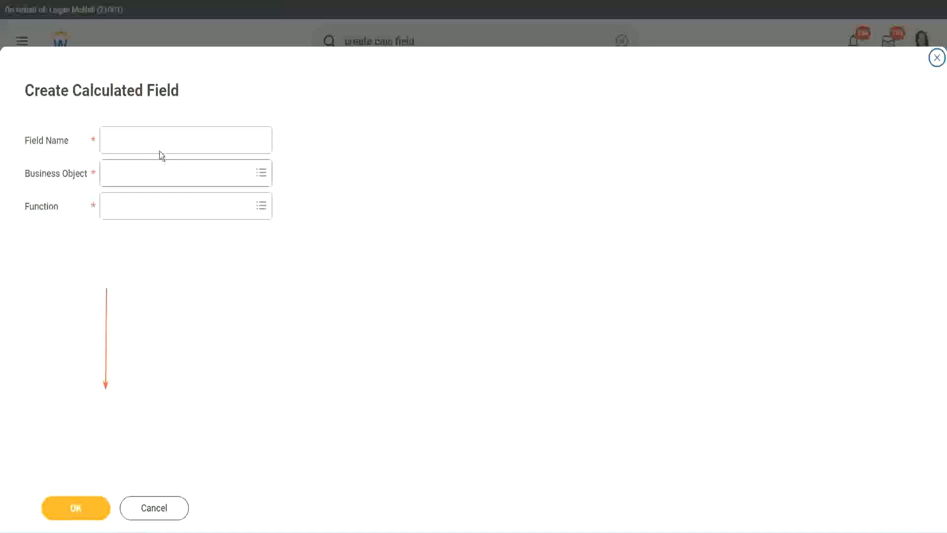
{"action": "left_click", "coordinate": [151, 140]}
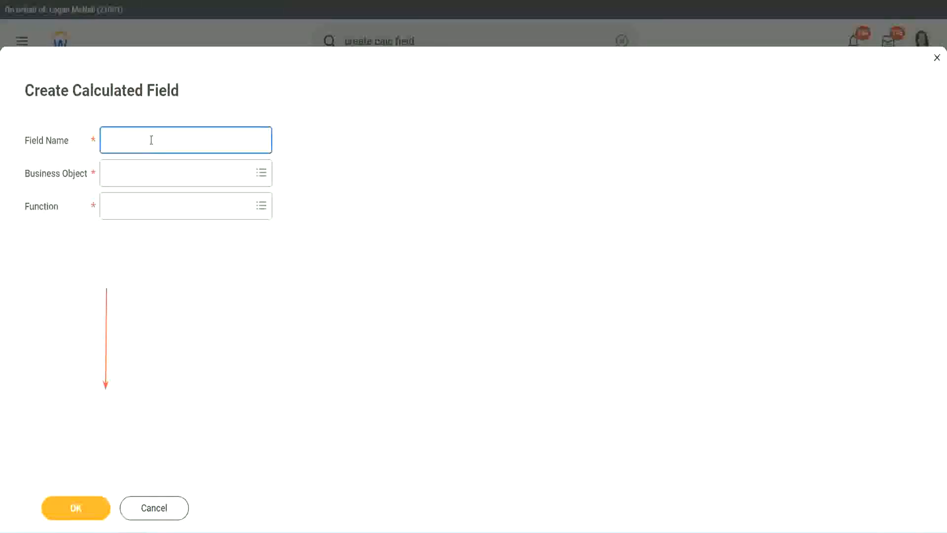
{"action": "key", "text": "ctrl+v"}
{"action": "double_click", "coordinate": [161, 141]}
{"action": "type", "text": "Ex"}
{"action": "type", "text": "per"}
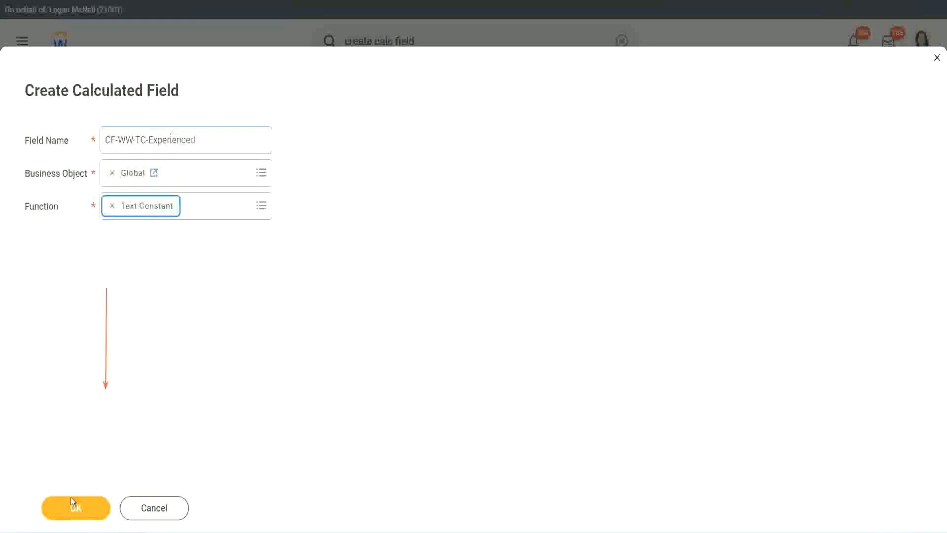
{"action": "left_click", "coordinate": [72, 500]}
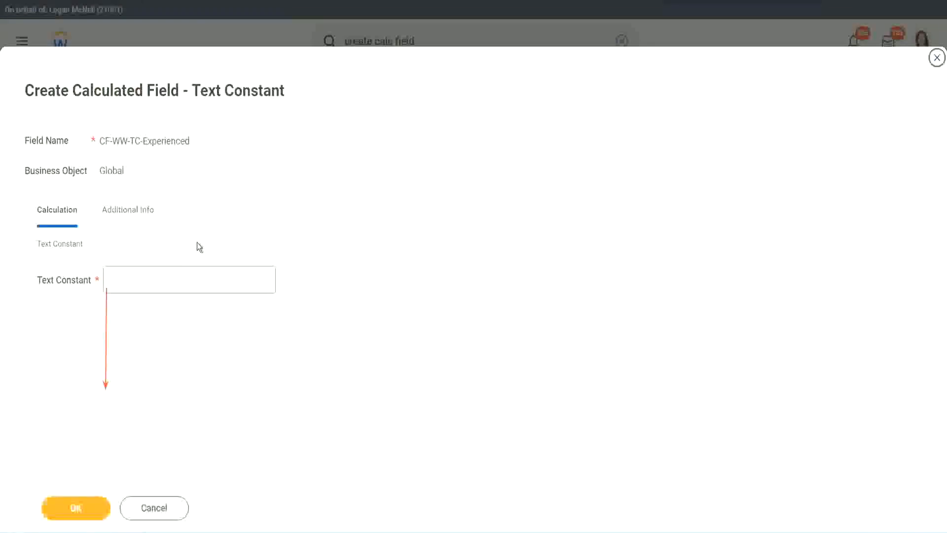
Set the text constant's value to Experienced and save it as the second row's return value
{"action": "left_click", "coordinate": [146, 279]}
{"action": "type", "text": "Ex"}
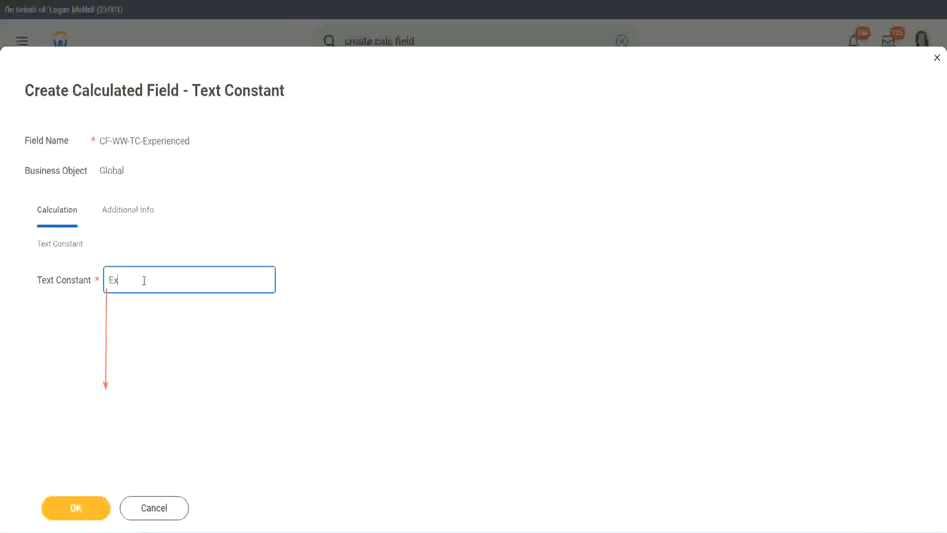
{"action": "type", "text": "perienced"}
{"action": "left_click", "coordinate": [77, 507]}
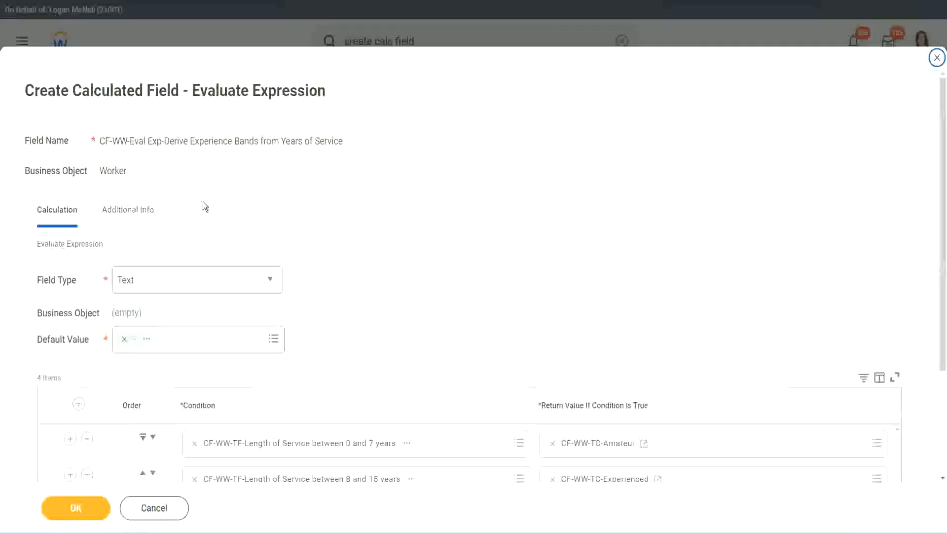
Start a calculated field for the third row's return value, named CF-WW-TC-Senior with business object Global
{"action": "scroll", "coordinate": [436, 256], "scroll_direction": "down", "scroll_amount": 3}
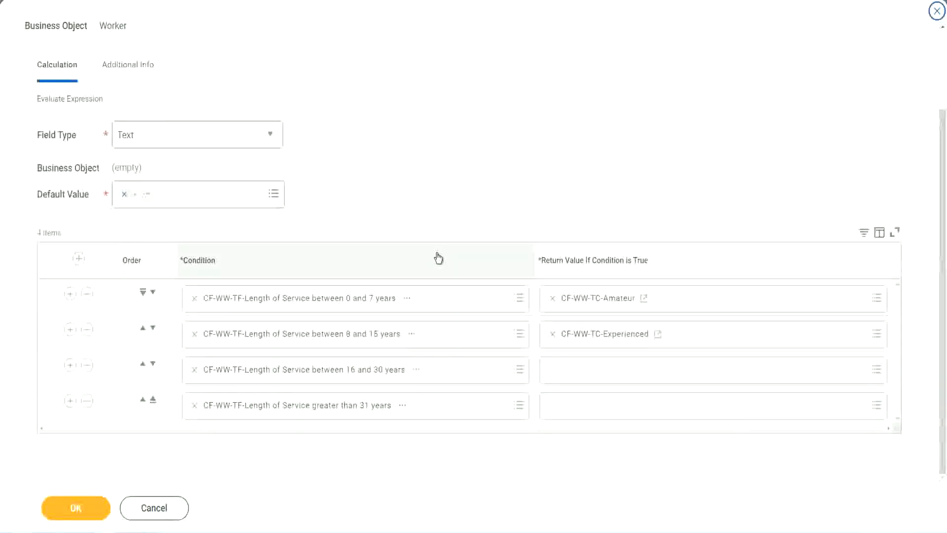
{"action": "left_click", "coordinate": [590, 374]}
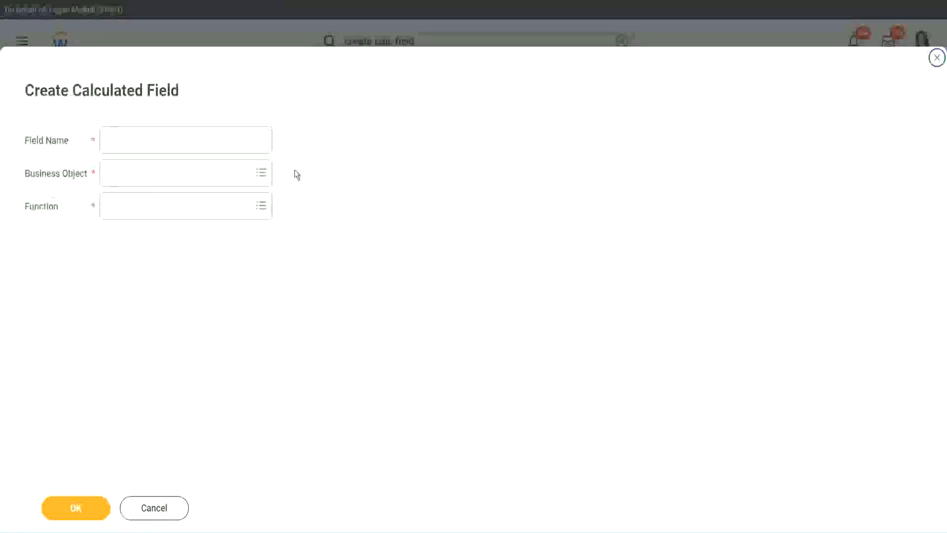
{"action": "left_click", "coordinate": [201, 139]}
{"action": "key", "text": "ctrl+v"}
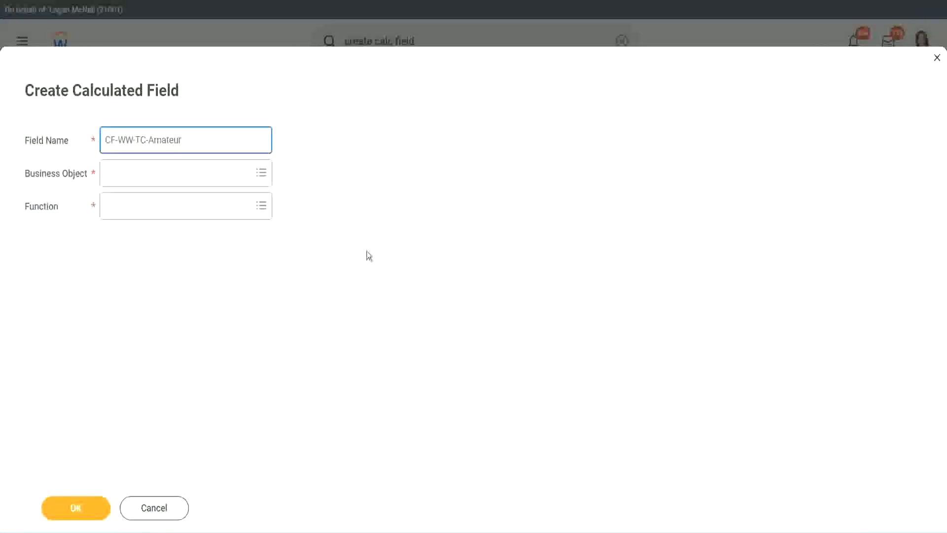
{"action": "left_click", "coordinate": [103, 175]}
{"action": "type", "text": "global"}
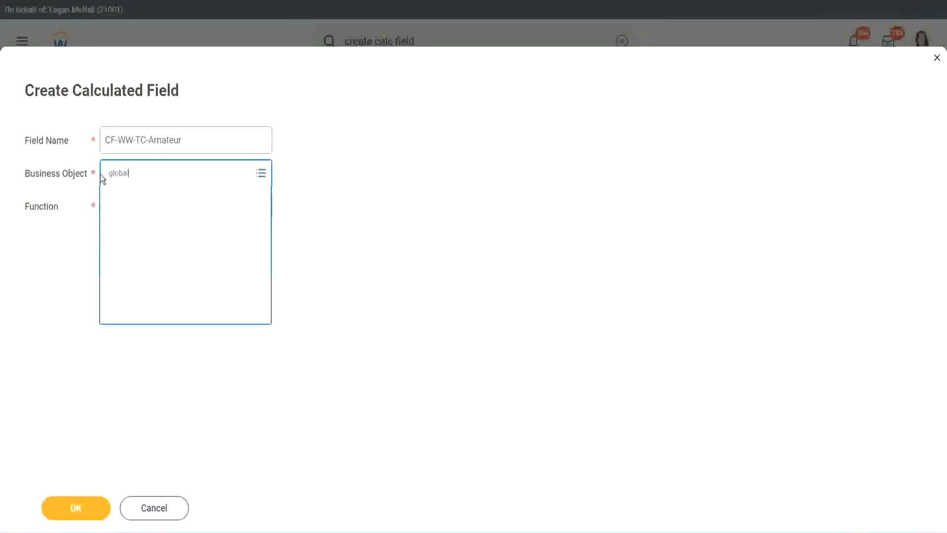
{"action": "key", "text": "Return"}
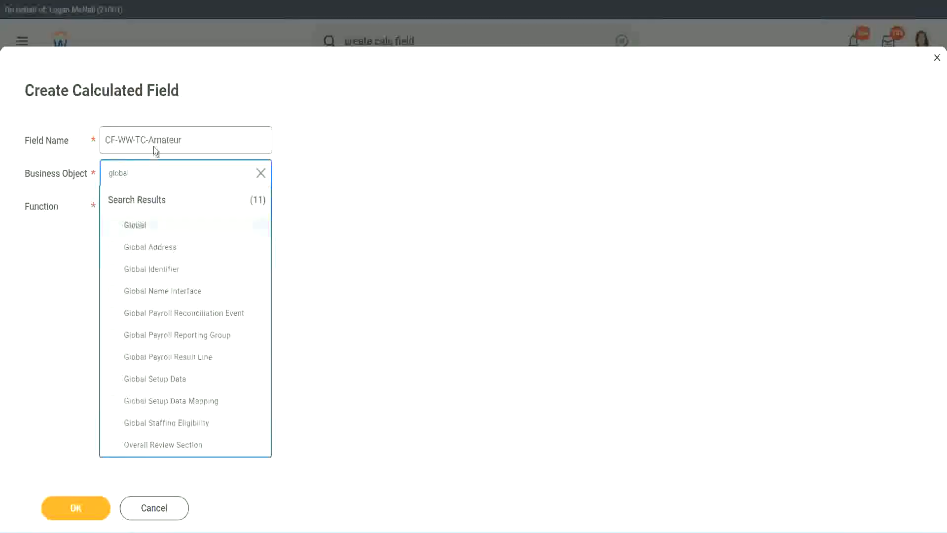
{"action": "left_click", "coordinate": [153, 147]}
{"action": "double_click", "coordinate": [166, 140]}
{"action": "type", "text": "S"}
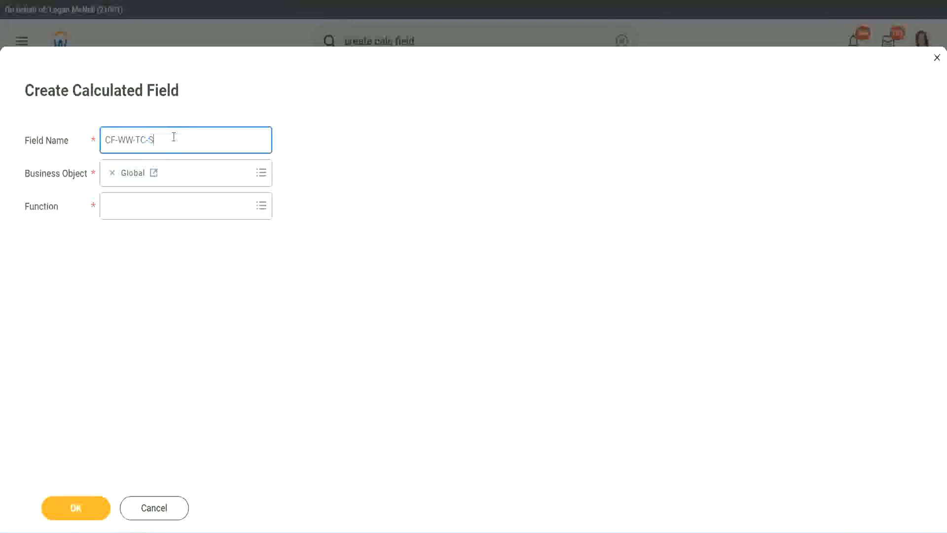
{"action": "type", "text": "enior"}
Define the field as a Text Constant with the value Senior and save it as the third row's return value
{"action": "left_click", "coordinate": [151, 215]}
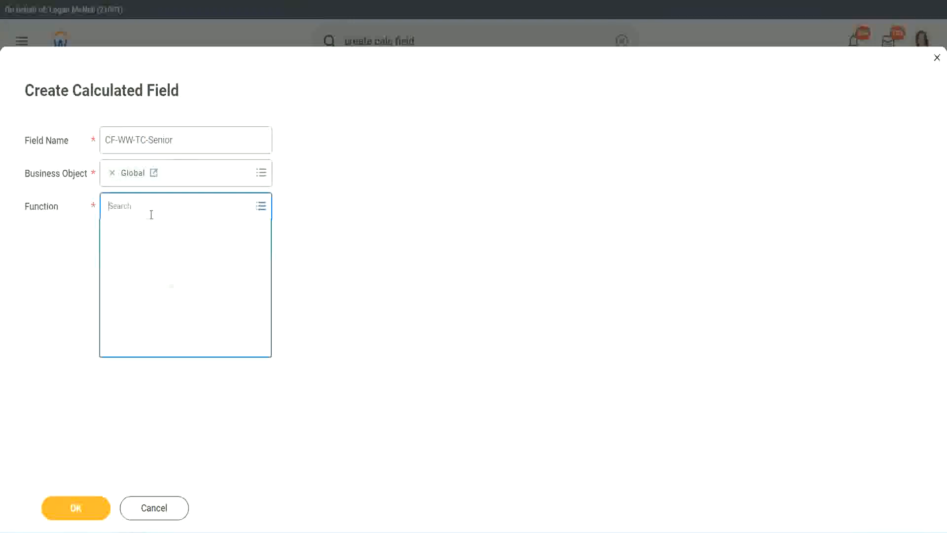
{"action": "type", "text": "tc"}
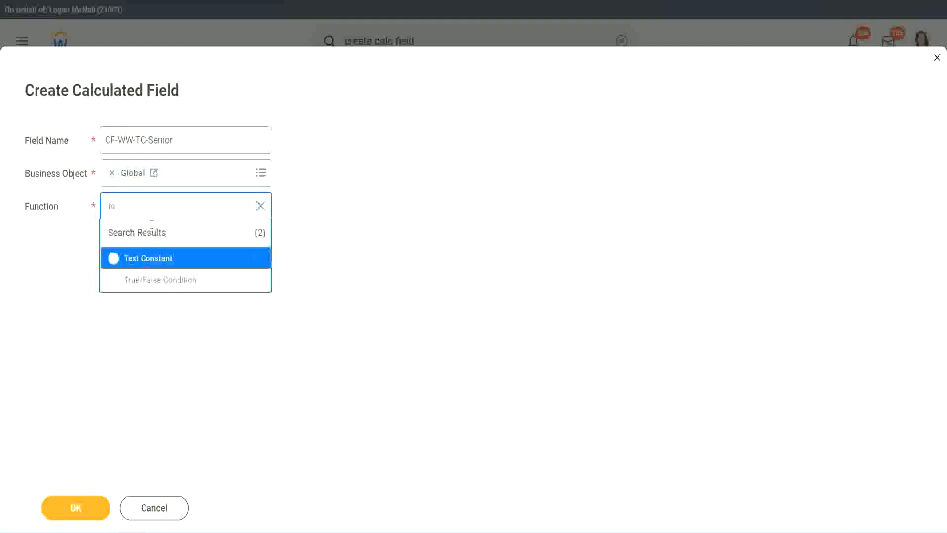
{"action": "left_click", "coordinate": [146, 258]}
{"action": "left_click", "coordinate": [84, 510]}
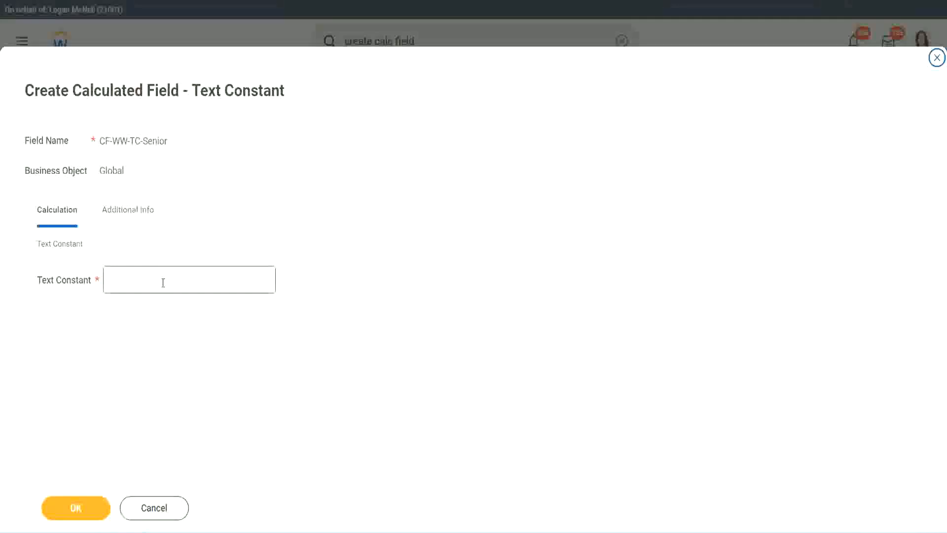
{"action": "left_click", "coordinate": [159, 277]}
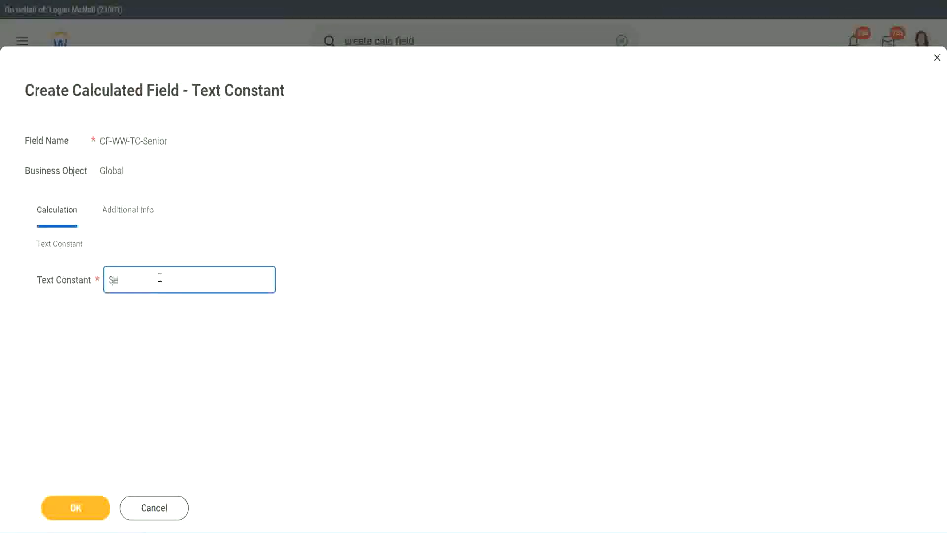
{"action": "left_click", "coordinate": [93, 499]}
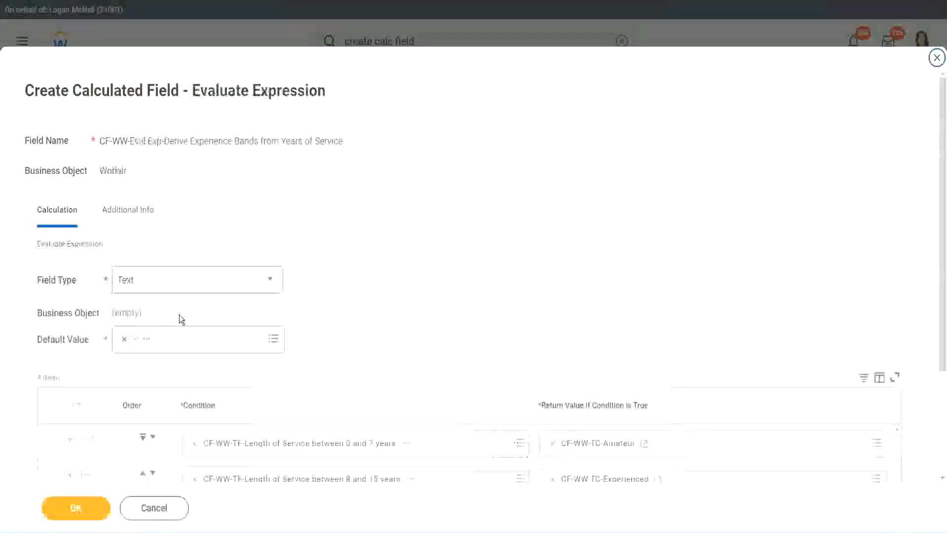
Copy the CF-WW-TC-Senior field name and start a new calculated field for the fourth row's return value
{"action": "scroll", "coordinate": [685, 354], "scroll_direction": "down", "scroll_amount": 3}
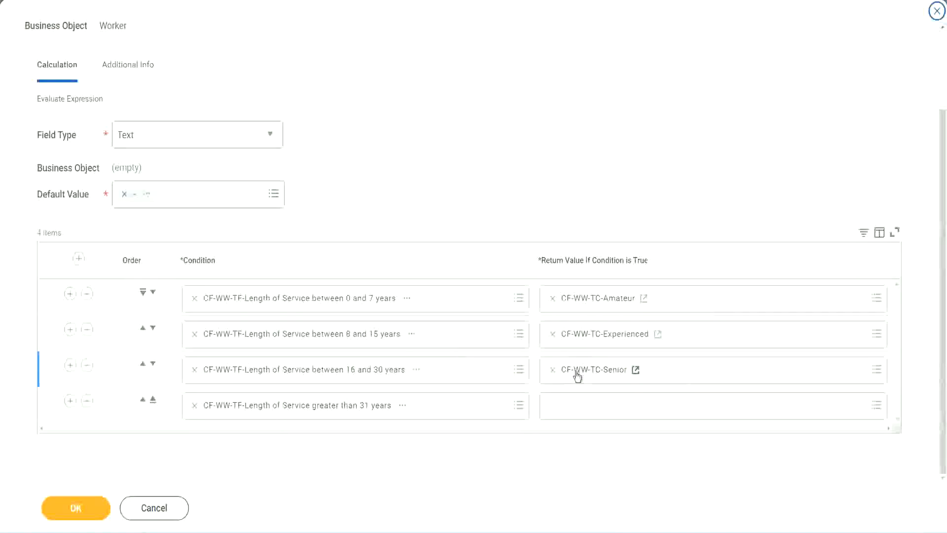
{"action": "right_click", "coordinate": [576, 371]}
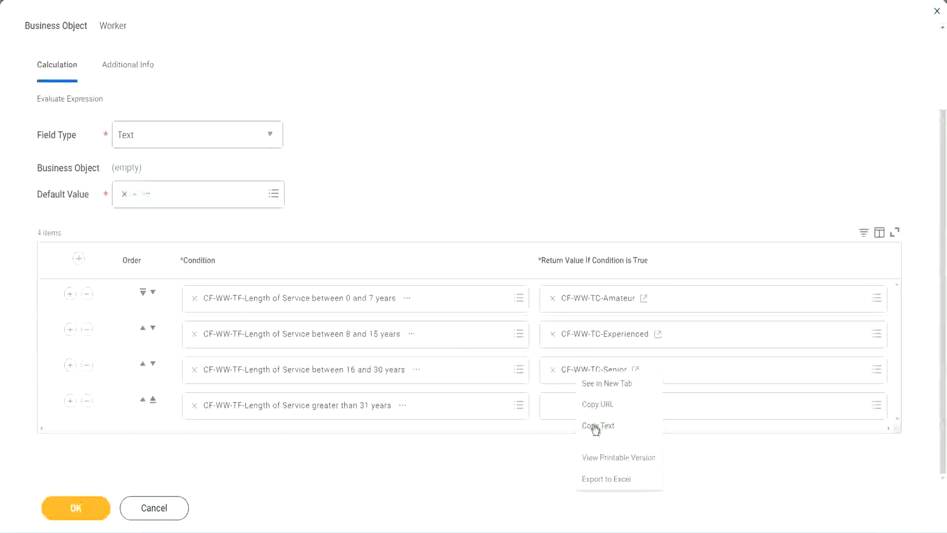
{"action": "left_click", "coordinate": [598, 422]}
{"action": "left_click", "coordinate": [577, 411]}
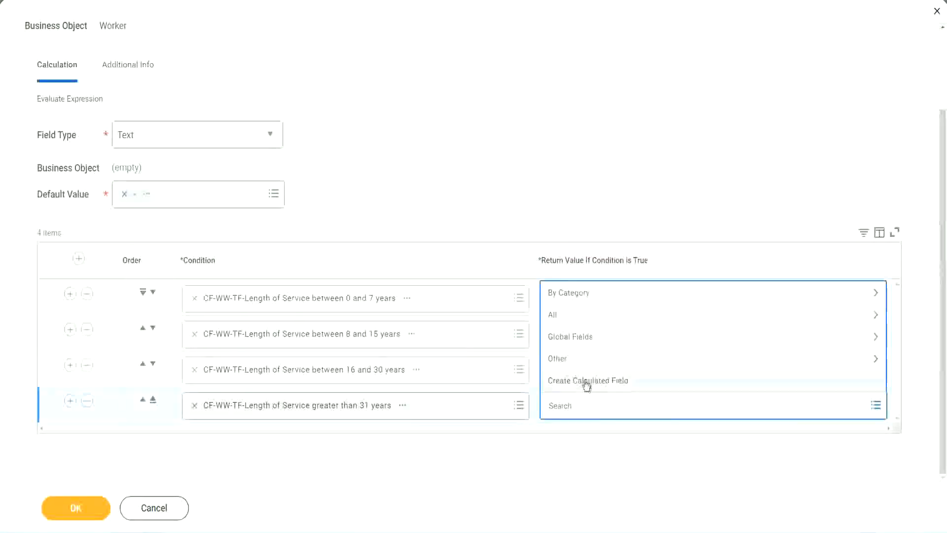
{"action": "left_click", "coordinate": [586, 383]}
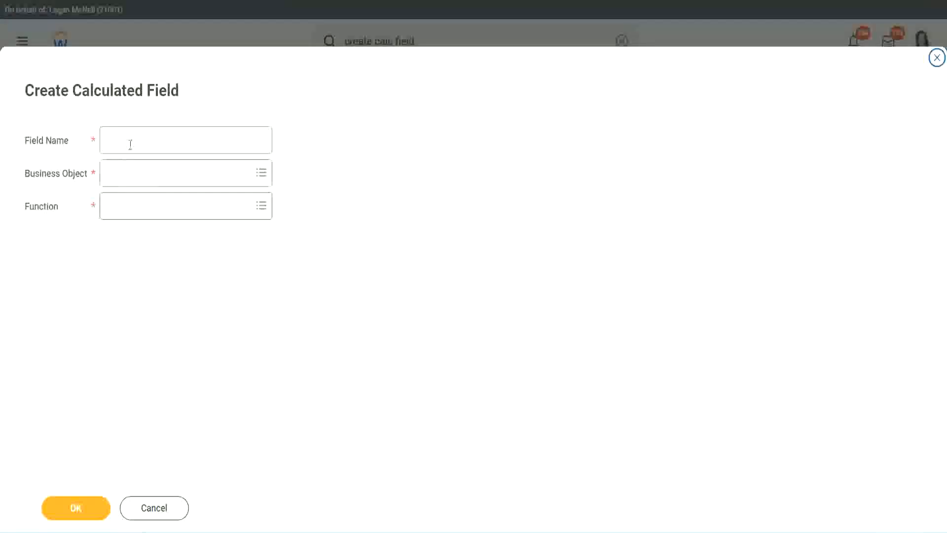
Name the fourth row's new calculated field CF-WW-TC-Legend and set its business object to Global
{"action": "left_click", "coordinate": [130, 144]}
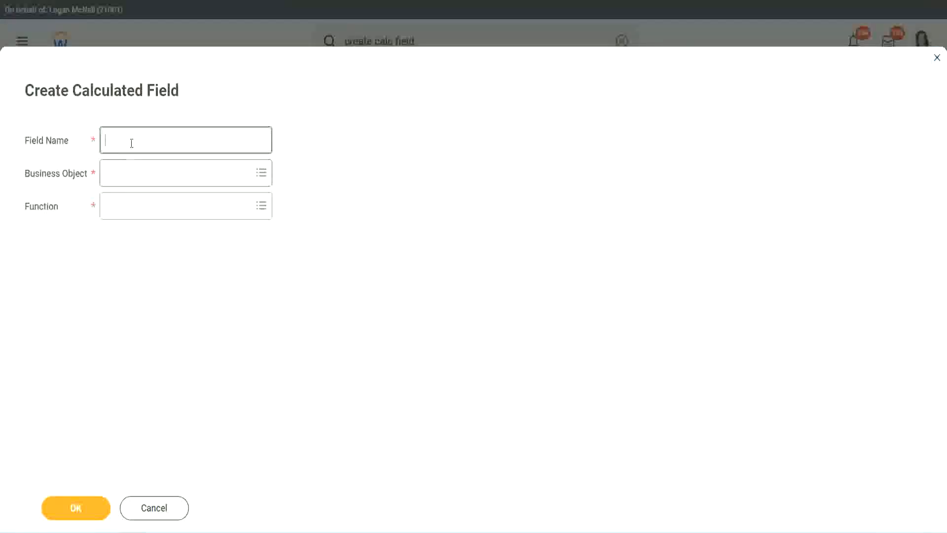
{"action": "key", "text": "ctrl+v"}
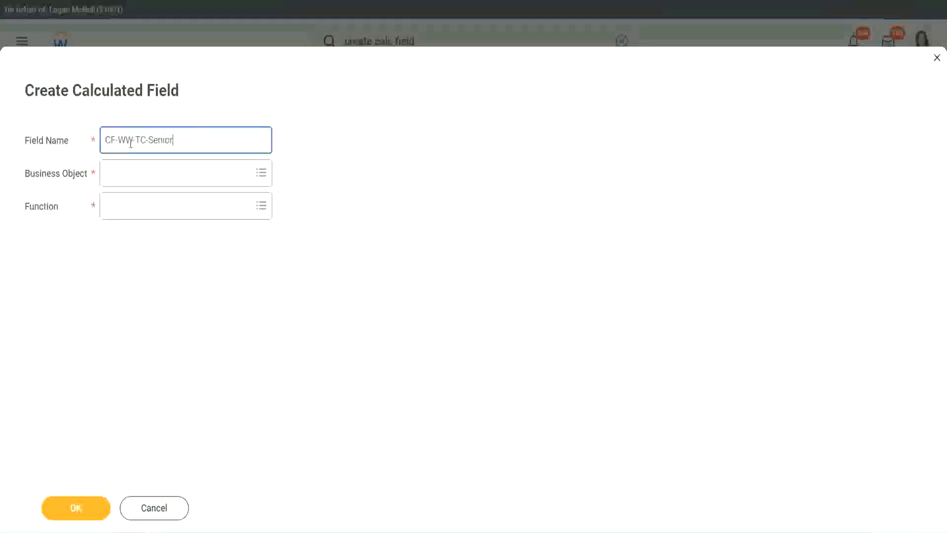
{"action": "key", "text": "ctrl+shift+Left"}
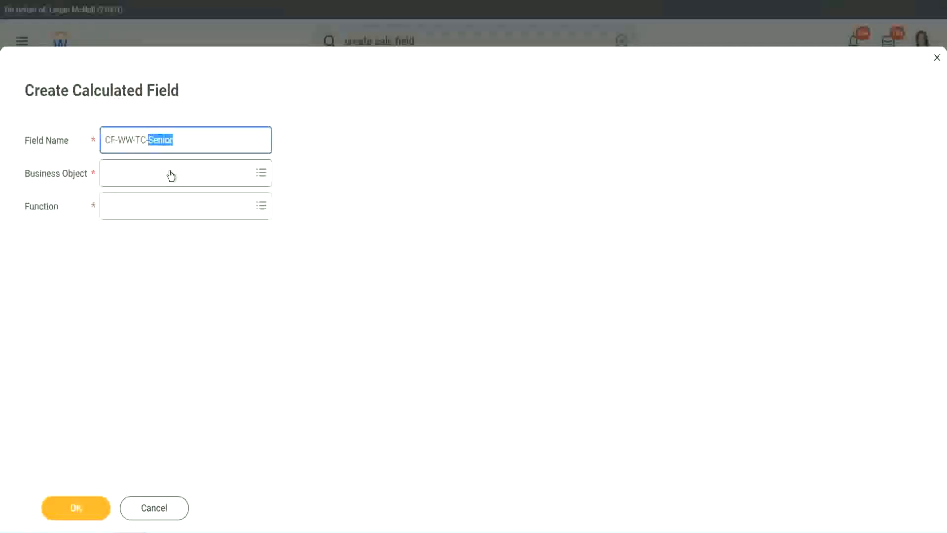
{"action": "type", "text": "Legend"}
{"action": "left_click", "coordinate": [133, 180]}
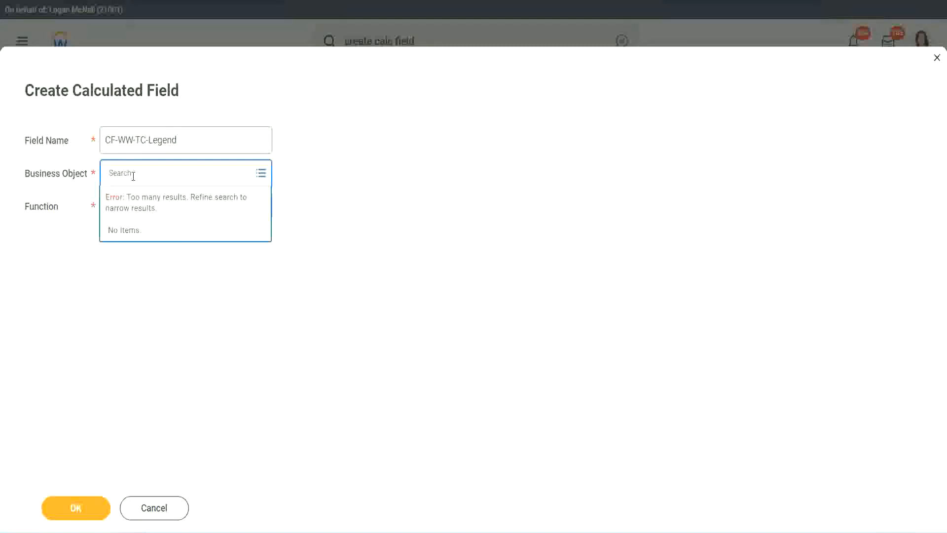
{"action": "type", "text": "Sk"}
{"action": "type", "text": "bal"}
{"action": "key", "text": "Return"}
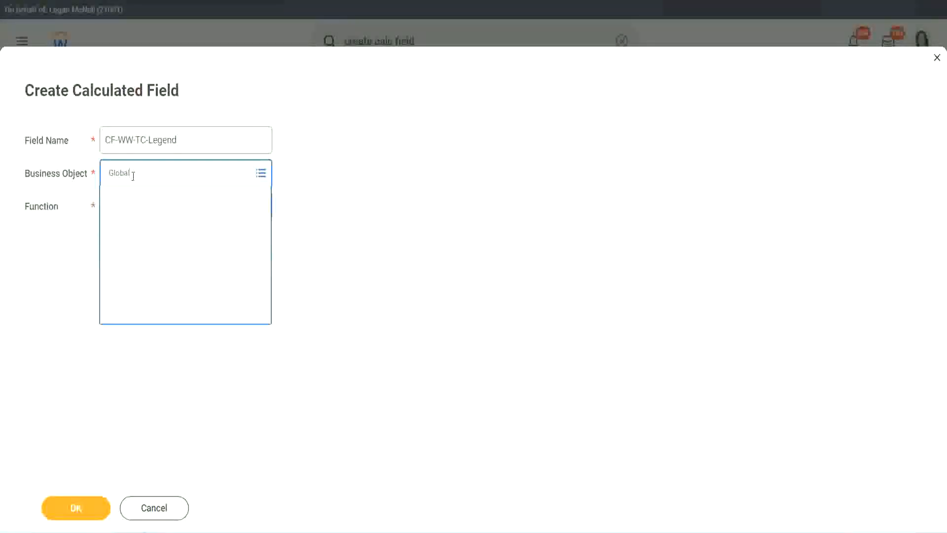
{"action": "left_click", "coordinate": [141, 227]}
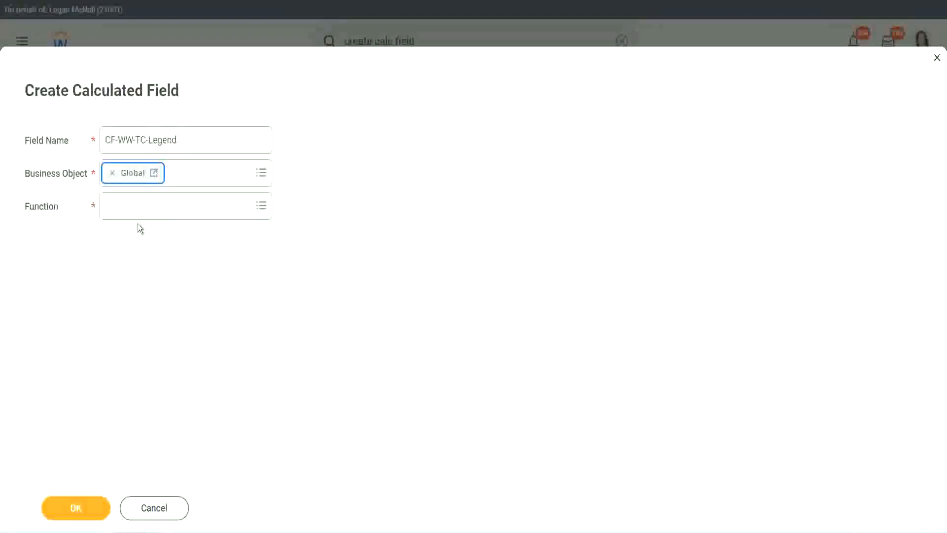
Define the field as a Text Constant with the value Legend and save it as the fourth row's return value
{"action": "left_click", "coordinate": [137, 206]}
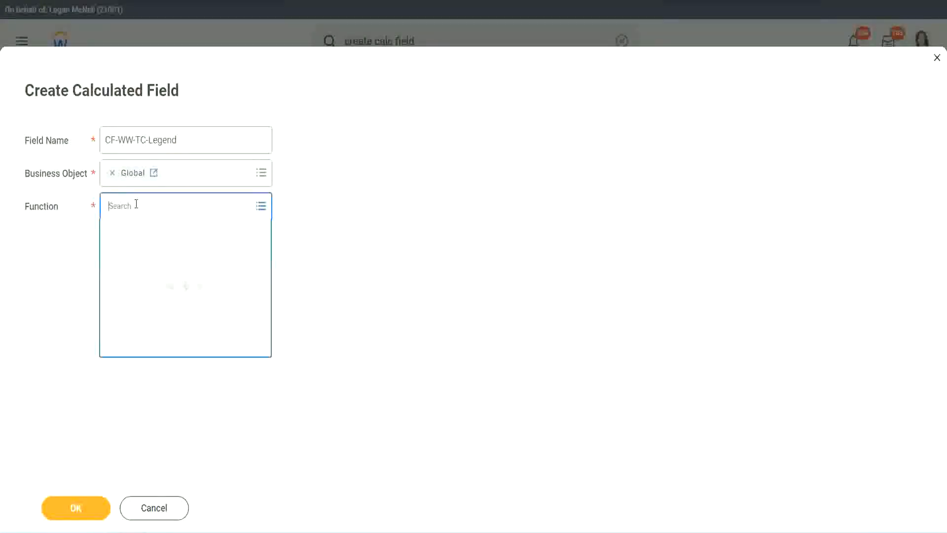
{"action": "type", "text": "tc"}
{"action": "key", "text": "Return"}
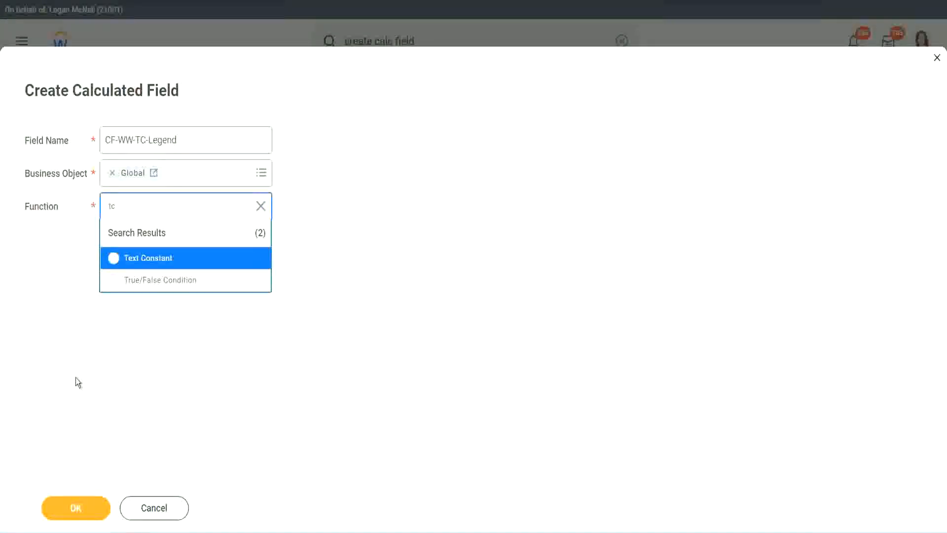
{"action": "left_click", "coordinate": [118, 261]}
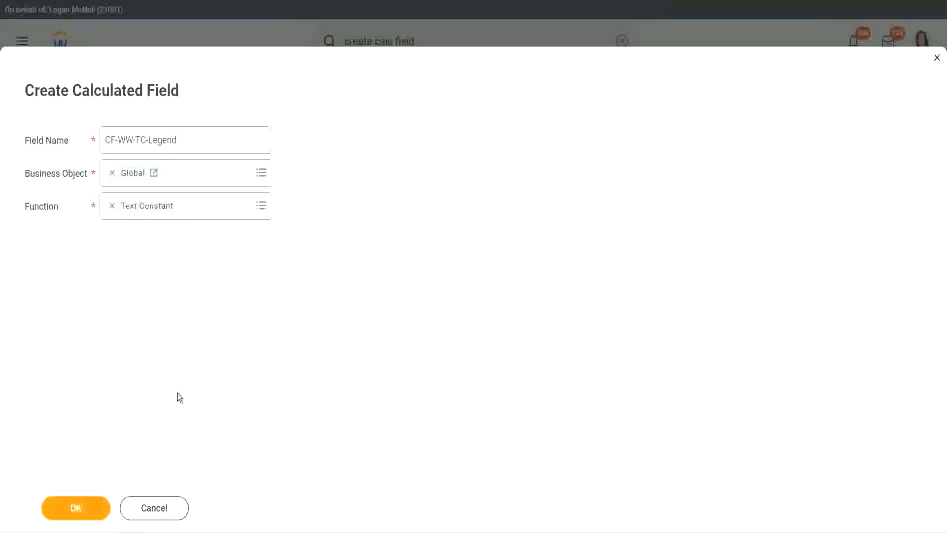
{"action": "left_click", "coordinate": [76, 508]}
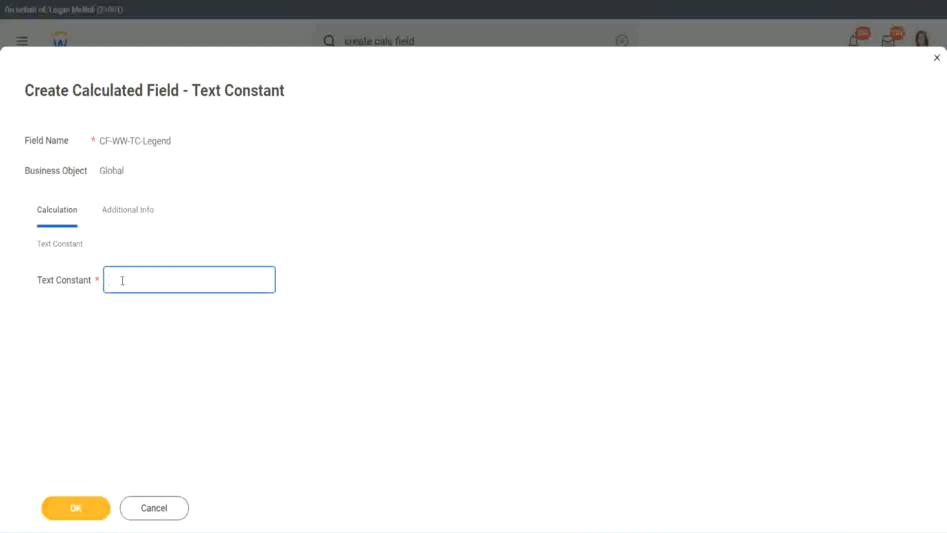
{"action": "type", "text": "Legend"}
{"action": "left_click", "coordinate": [80, 509]}
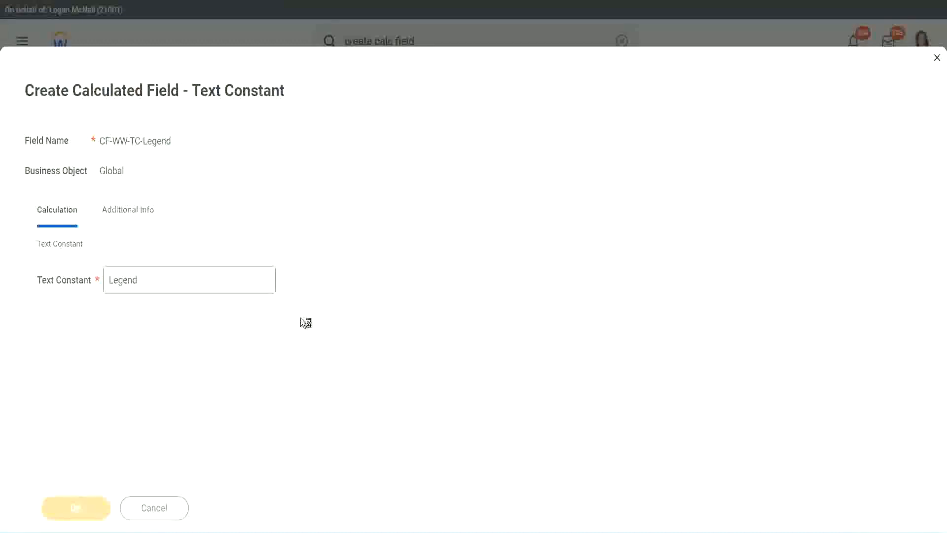
Review the field type, conditions and return values of the Evaluate Expression field, and save the calculated field
{"action": "scroll", "coordinate": [502, 265], "scroll_direction": "down", "scroll_amount": 3}
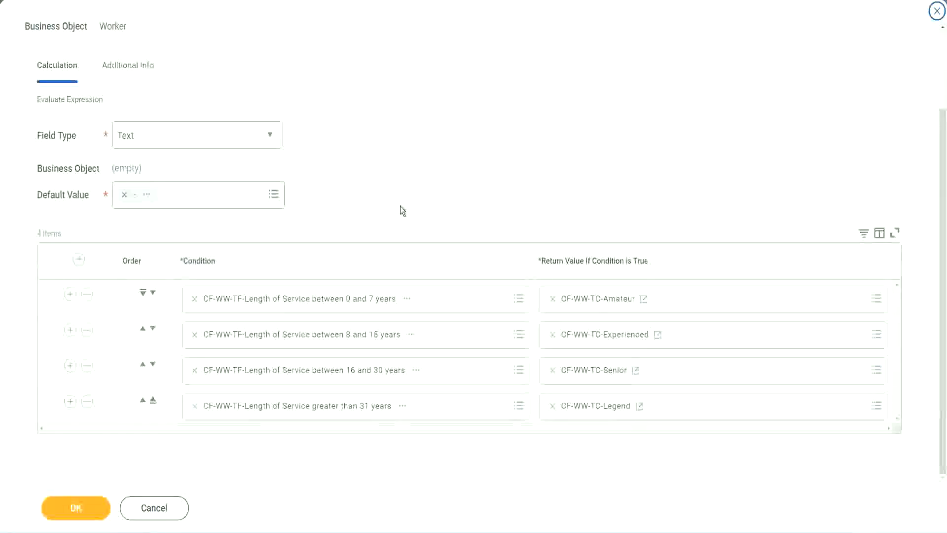
{"action": "scroll", "coordinate": [401, 198], "scroll_direction": "up", "scroll_amount": 1}
{"action": "scroll", "coordinate": [400, 193], "scroll_direction": "up", "scroll_amount": 1}
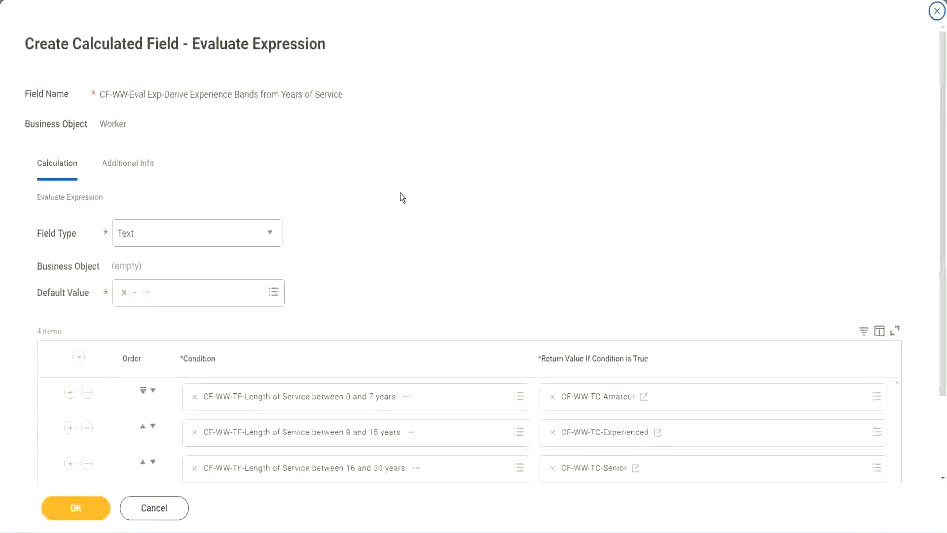
{"action": "scroll", "coordinate": [400, 194], "scroll_direction": "down", "scroll_amount": 2}
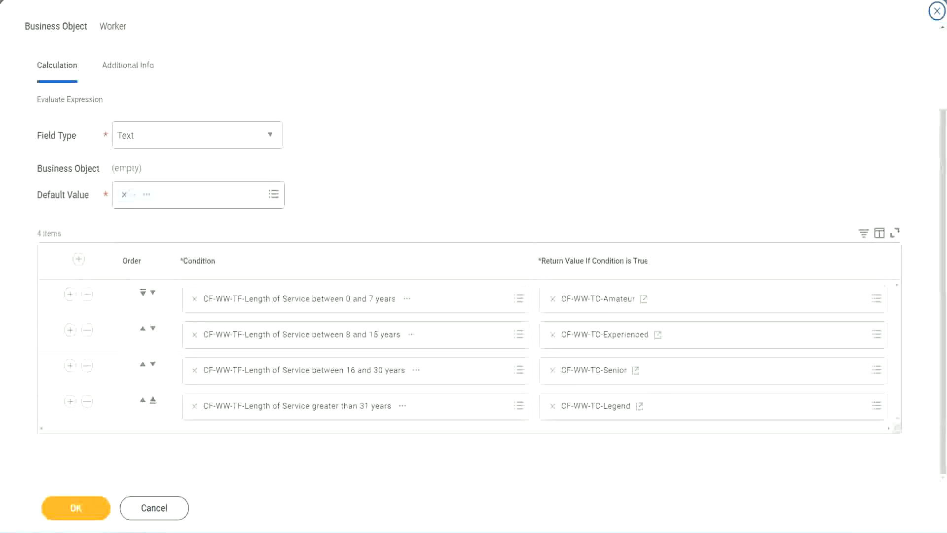
{"action": "left_click_drag", "start_coordinate": [607, 138], "coordinate": [614, 232]}
{"action": "left_click_drag", "start_coordinate": [119, 85], "coordinate": [122, 118]}
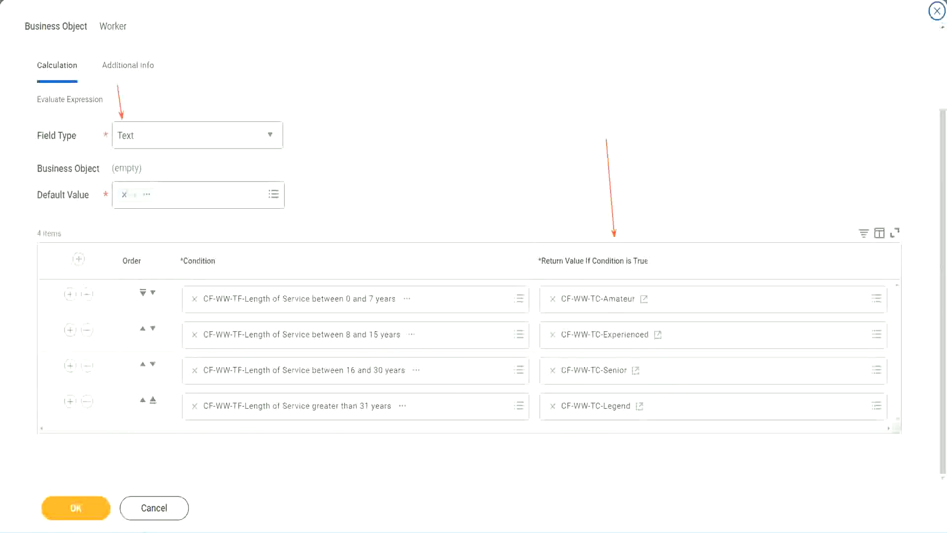
{"action": "left_click", "coordinate": [83, 507]}
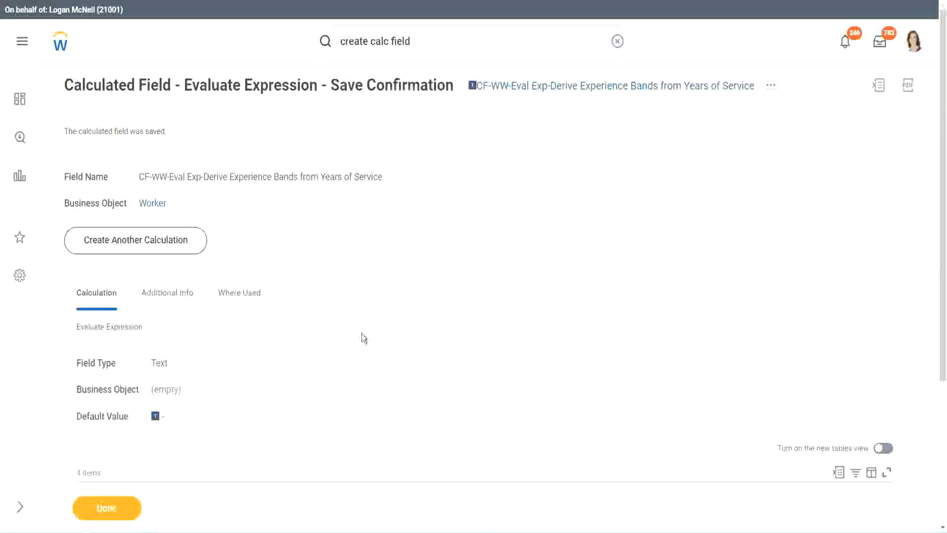
{"action": "scroll", "coordinate": [364, 337], "scroll_direction": "down", "scroll_amount": 4}
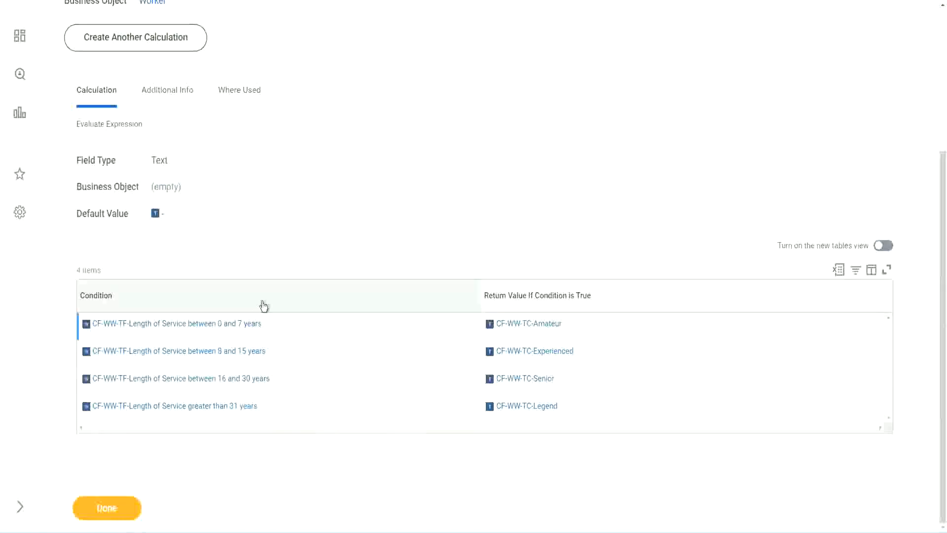
{"action": "scroll", "coordinate": [262, 304], "scroll_direction": "up", "scroll_amount": 4}
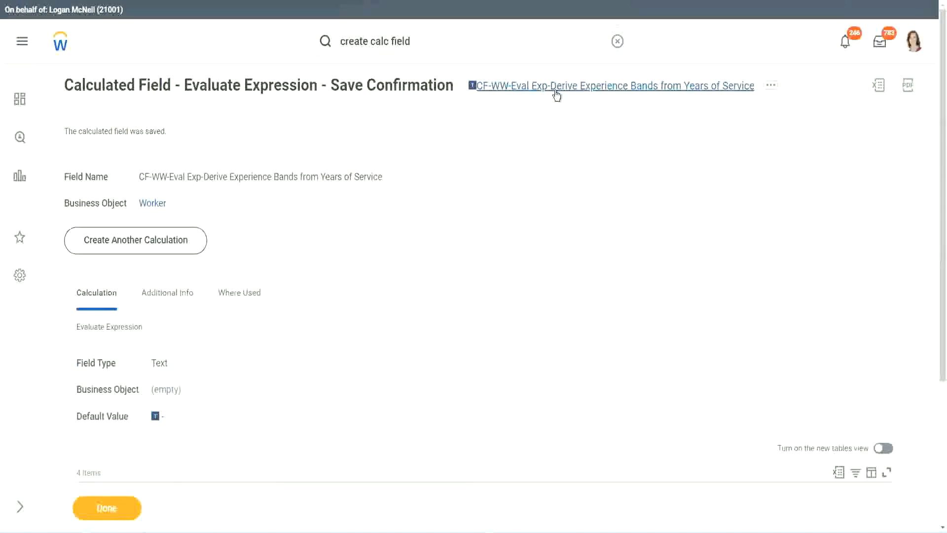
Open the WW Employee Details custom report's definition for editing
{"action": "left_click", "coordinate": [582, 154]}
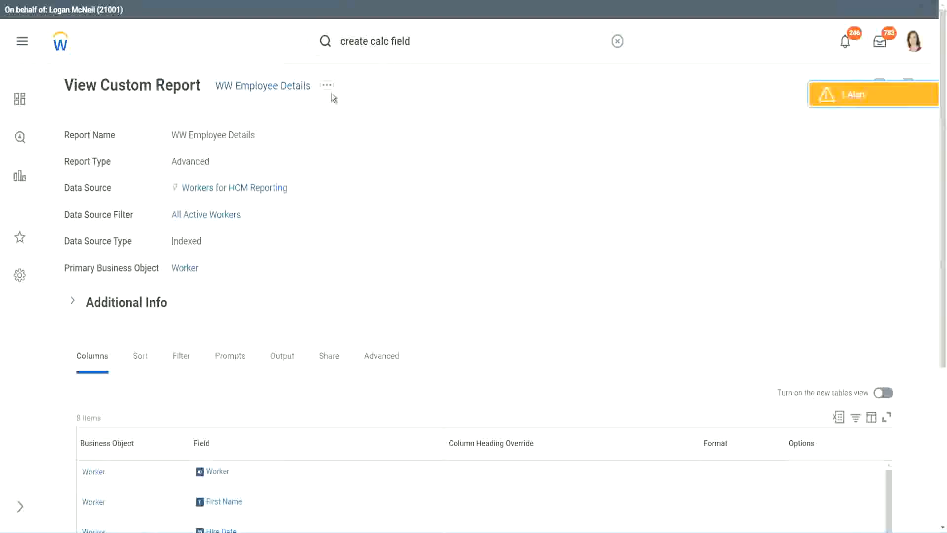
{"action": "left_click", "coordinate": [329, 88]}
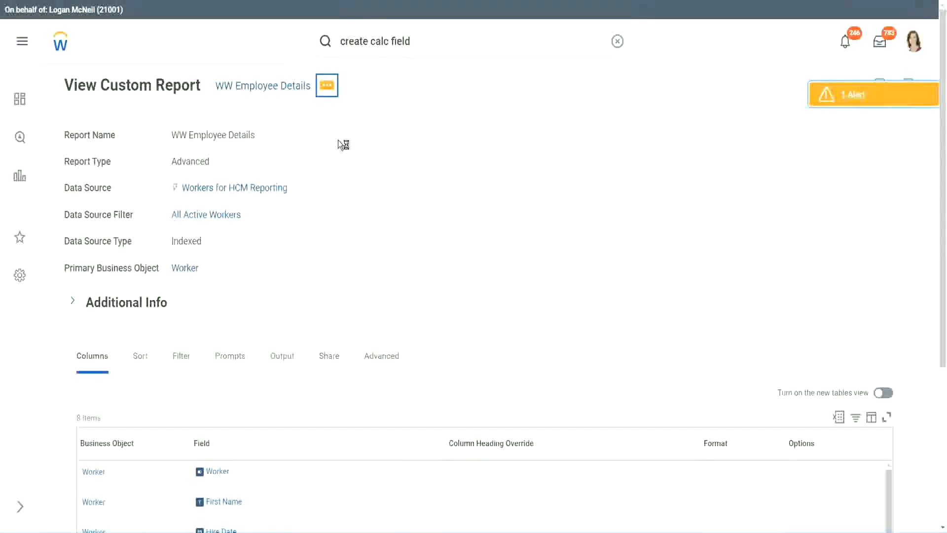
{"action": "mouse_move", "coordinate": [386, 140]}
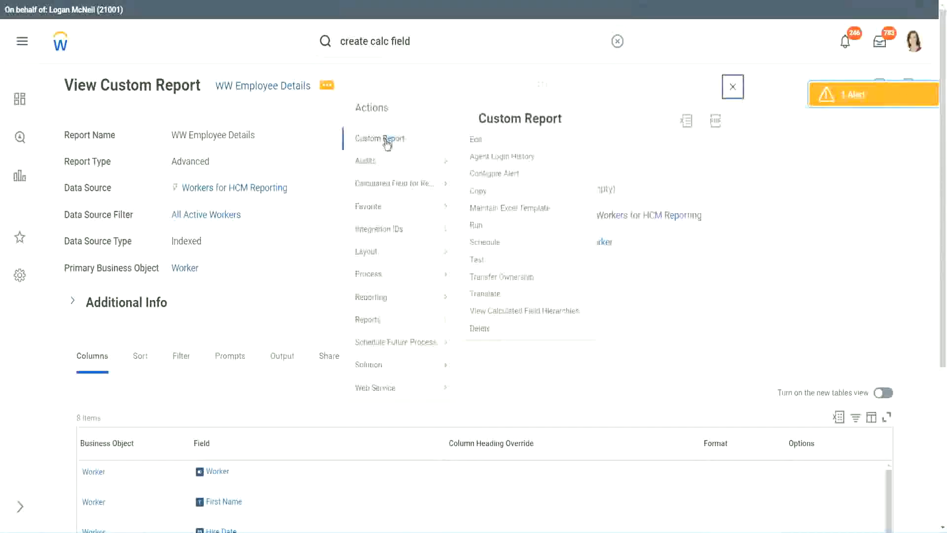
{"action": "left_click", "coordinate": [476, 140]}
{"action": "scroll", "coordinate": [345, 213], "scroll_direction": "down", "scroll_amount": 4}
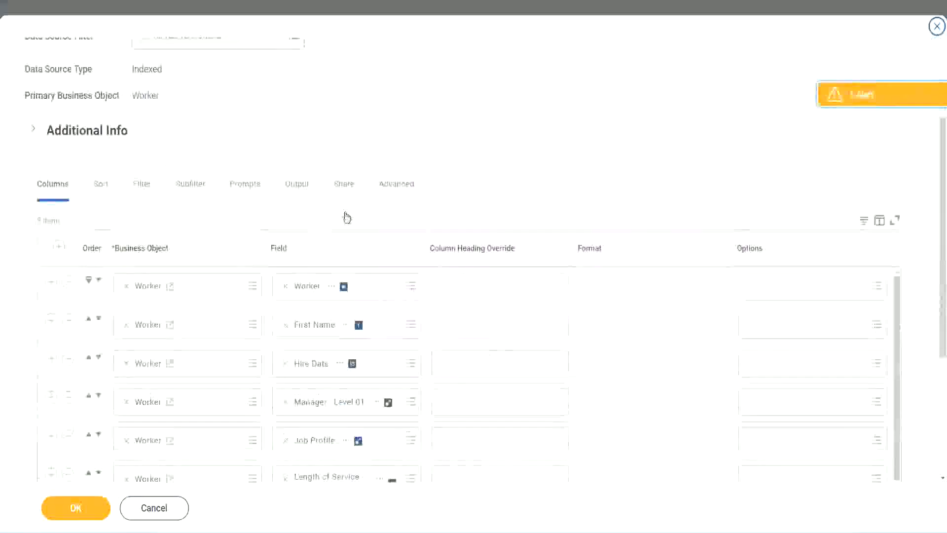
Add an empty Worker row at the end of the report columns and remove the CF-WW-Substring Text column headed Years of Service
{"action": "scroll", "coordinate": [347, 217], "scroll_direction": "down", "scroll_amount": 2}
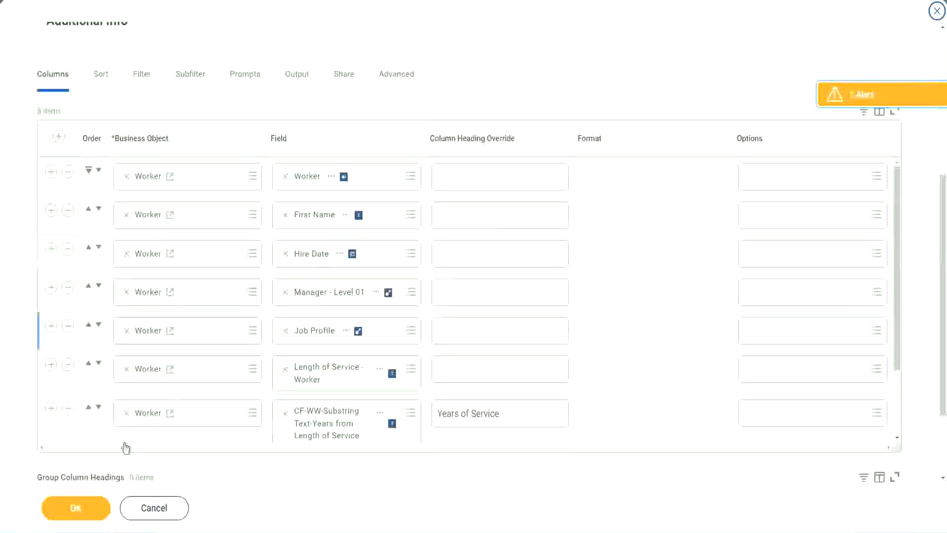
{"action": "left_click", "coordinate": [51, 409]}
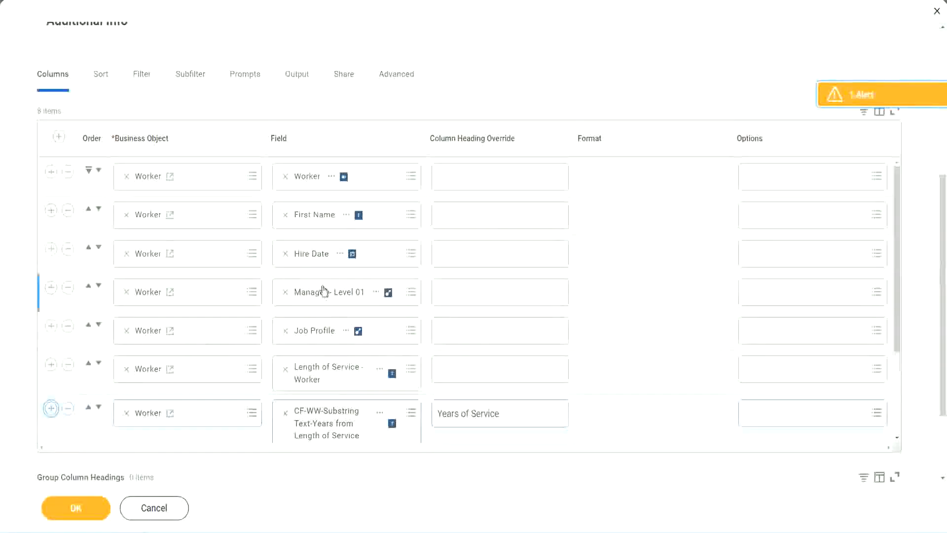
{"action": "scroll", "coordinate": [494, 324], "scroll_direction": "down", "scroll_amount": 2}
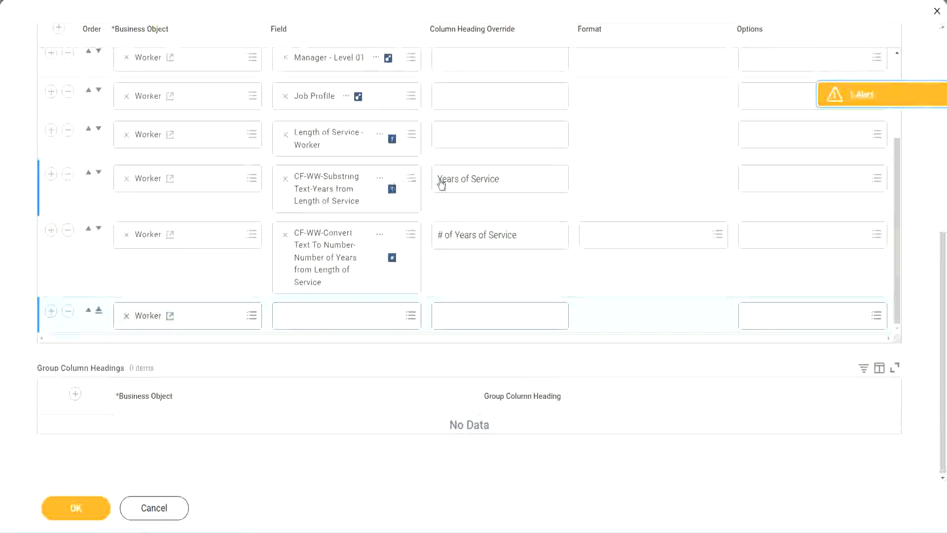
{"action": "left_click", "coordinate": [68, 175]}
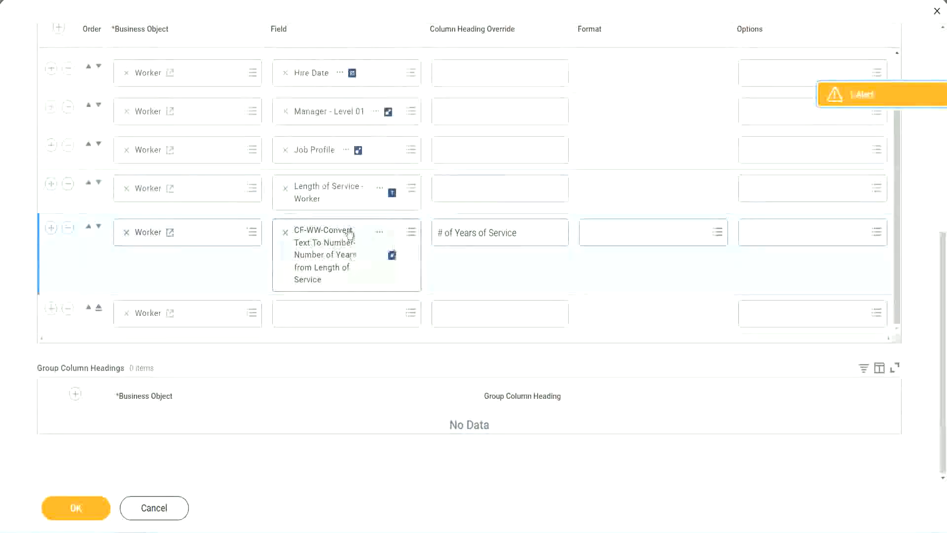
Set the new row's field to CF-WW-Eval Exp-Derive Experience Bands from Years of Service, override its heading with Experience Bands, and save the report
{"action": "left_click", "coordinate": [309, 312]}
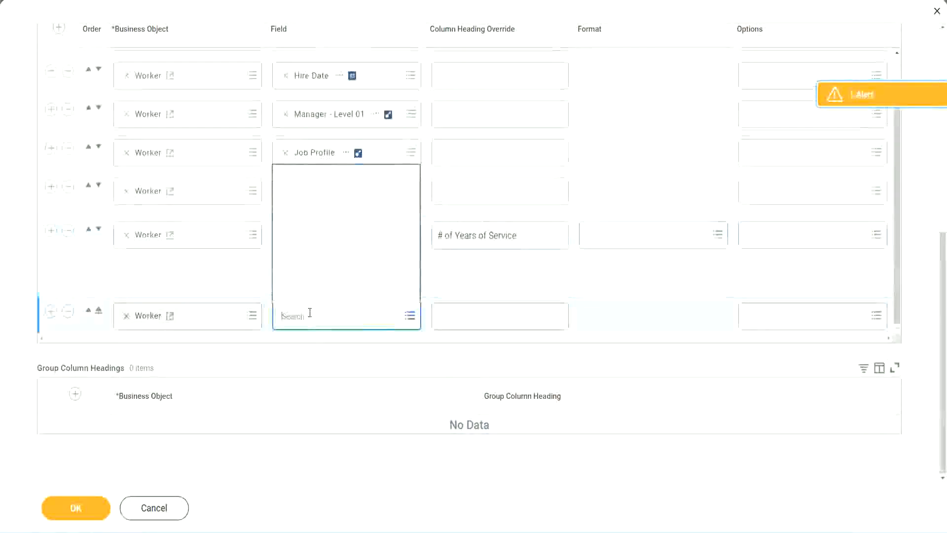
{"action": "type", "text": "Experience Bands from Years of Service"}
{"action": "key", "text": "Return"}
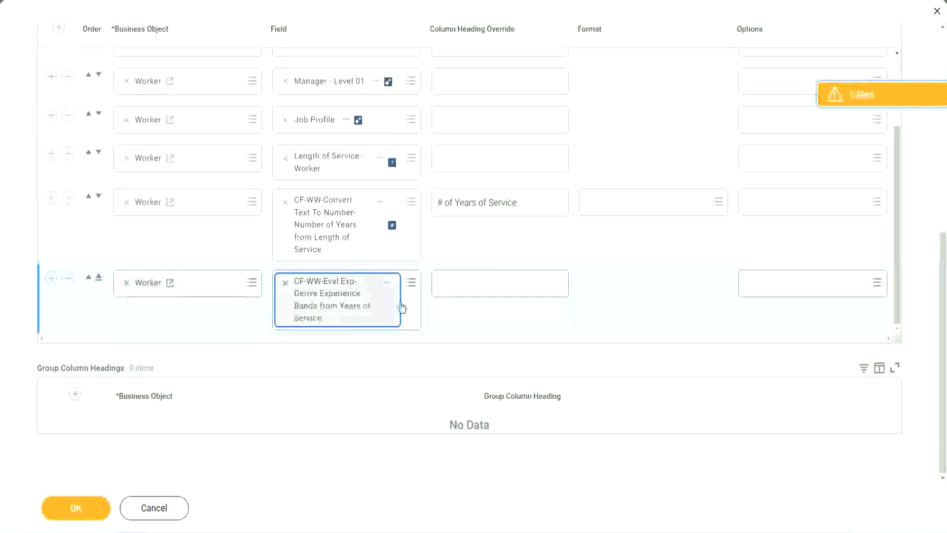
{"action": "left_click", "coordinate": [483, 284]}
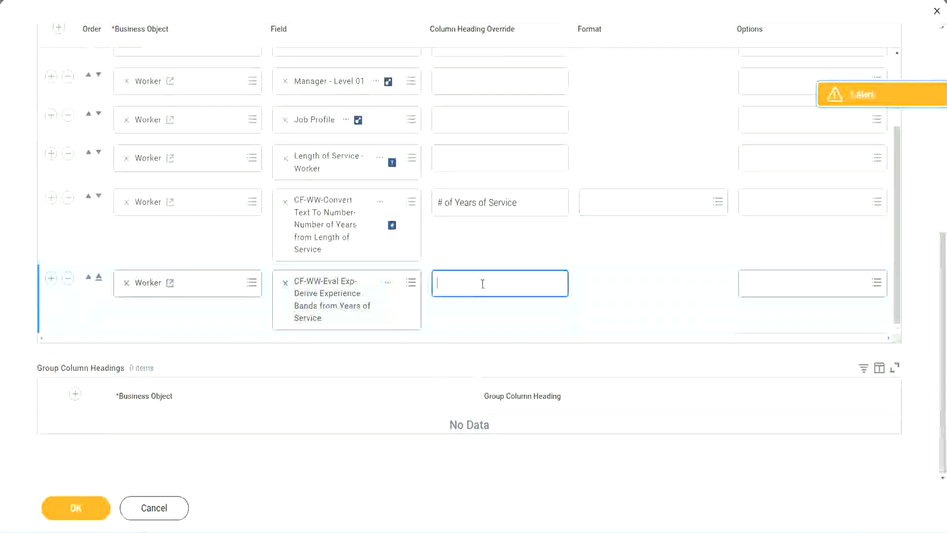
{"action": "type", "text": "Expe"}
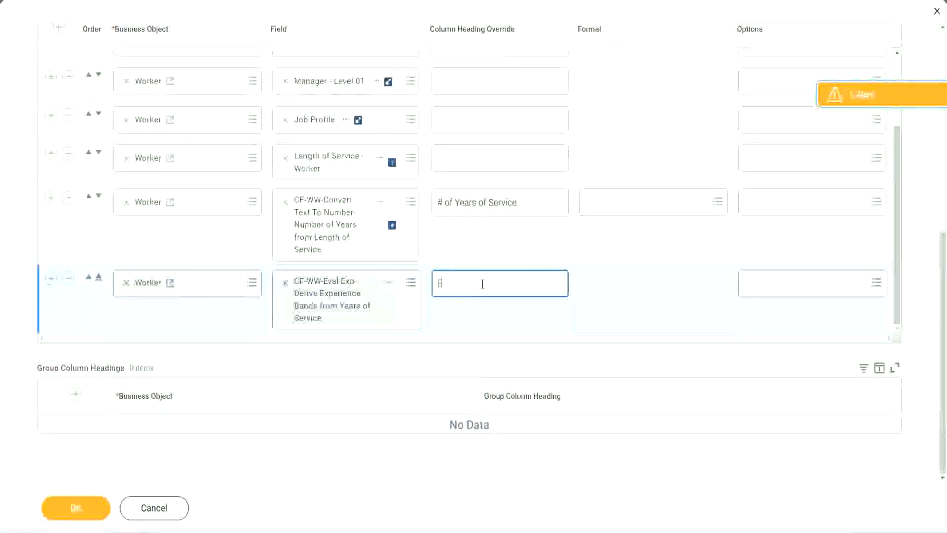
{"action": "type", "text": "rience"}
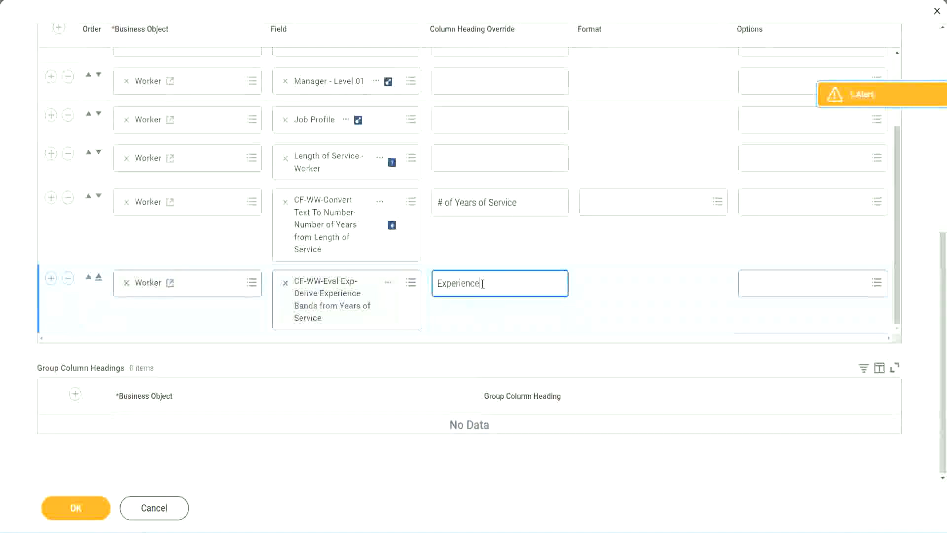
{"action": "type", "text": " Bands"}
{"action": "left_click", "coordinate": [90, 511]}
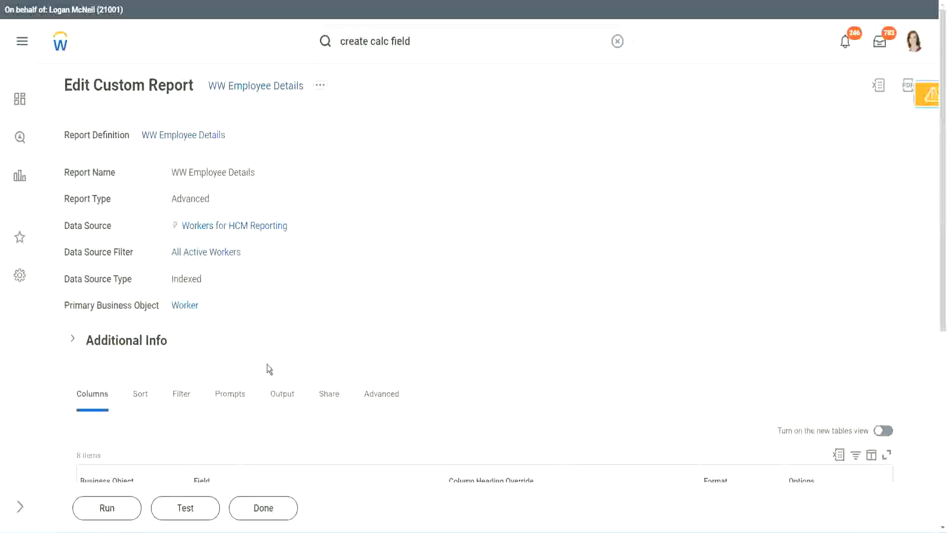
Run the WW Employee Details report with all prompts left blank and examine the Experience Bands column
{"action": "scroll", "coordinate": [294, 335], "scroll_direction": "down", "scroll_amount": 5}
{"action": "left_click", "coordinate": [109, 507]}
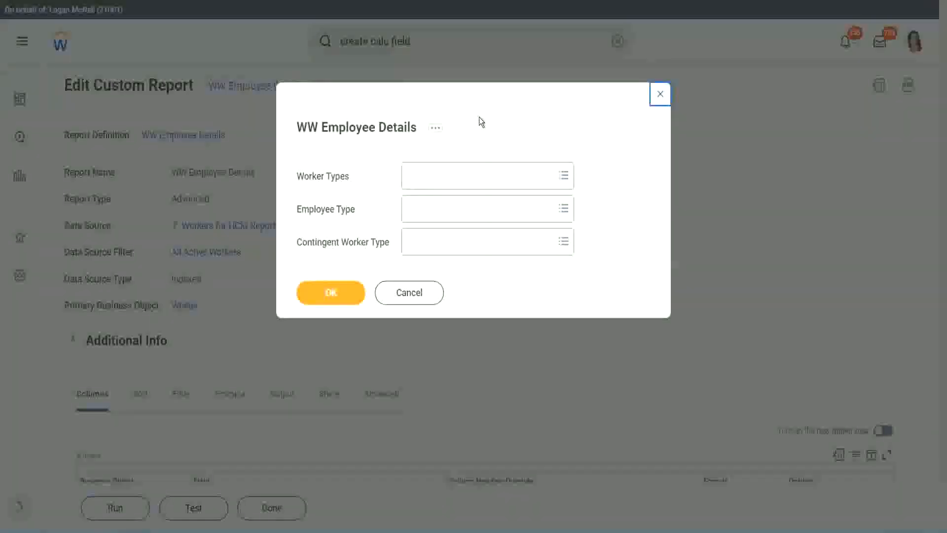
{"action": "left_click", "coordinate": [331, 292]}
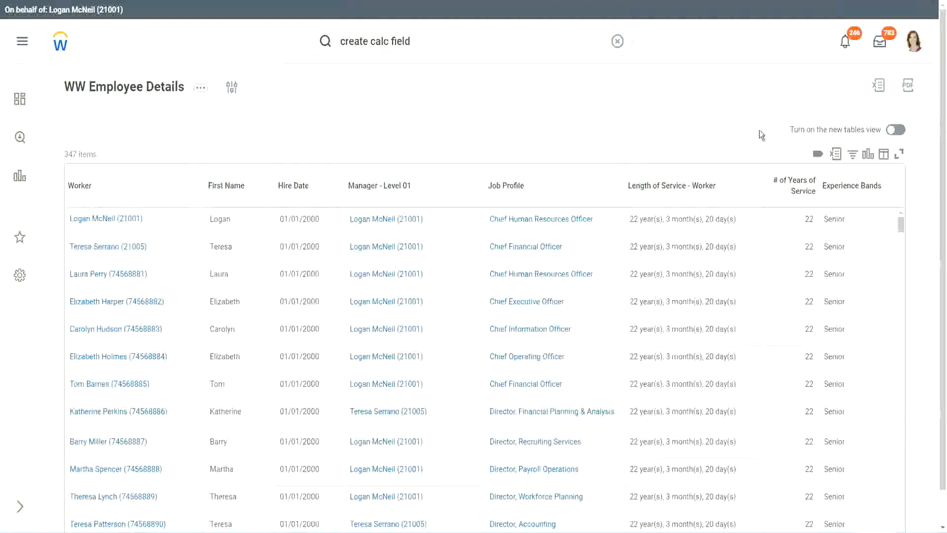
{"action": "scroll", "coordinate": [784, 158], "scroll_direction": "down", "scroll_amount": 1}
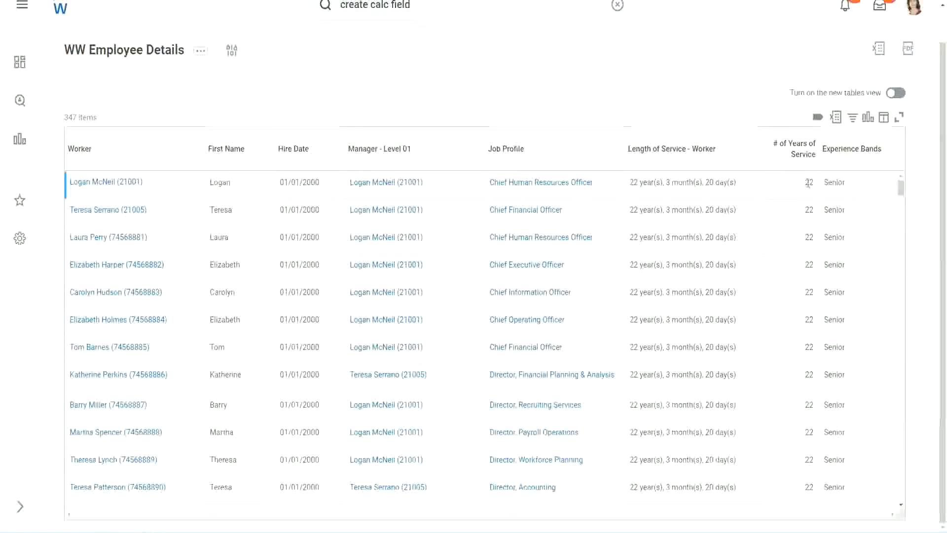
Switch to the Notepad++ band notes and check which experience band covers the first worker's years of service
{"action": "double_click", "coordinate": [809, 183]}
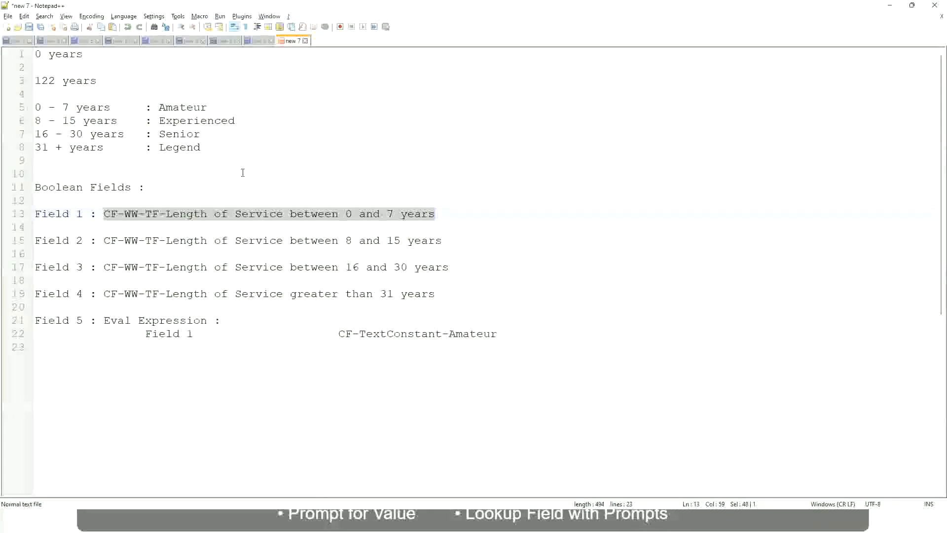
{"action": "left_click", "coordinate": [243, 173]}
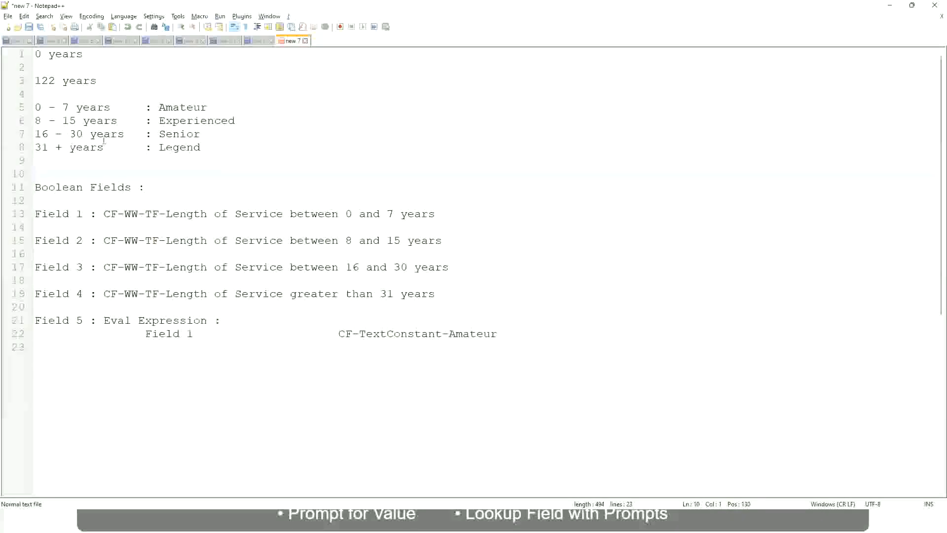
{"action": "left_click", "coordinate": [164, 133]}
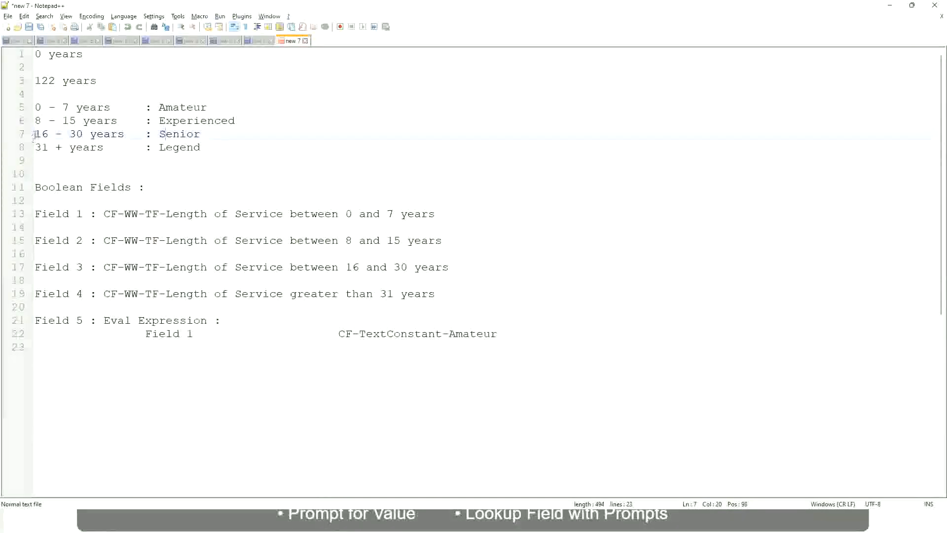
{"action": "left_click_drag", "start_coordinate": [35, 134], "coordinate": [92, 134]}
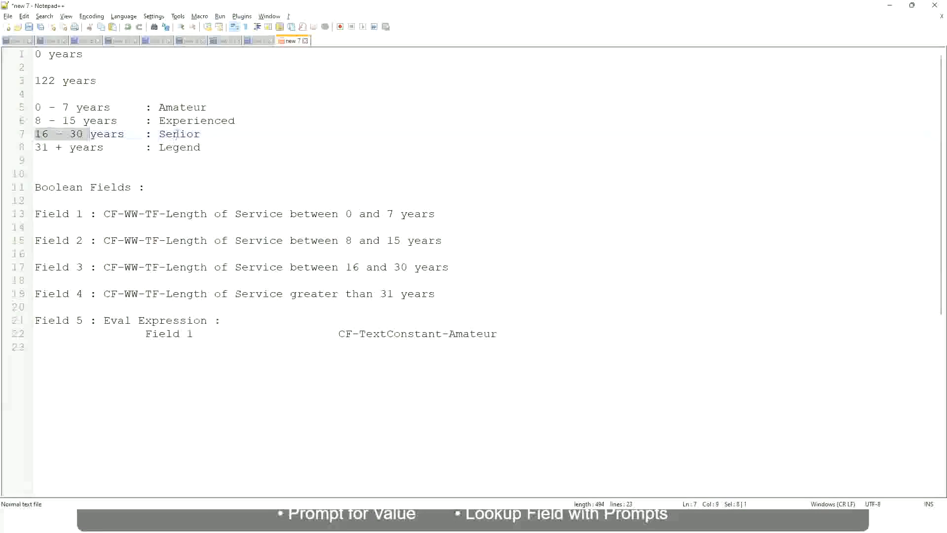
{"action": "double_click", "coordinate": [176, 134]}
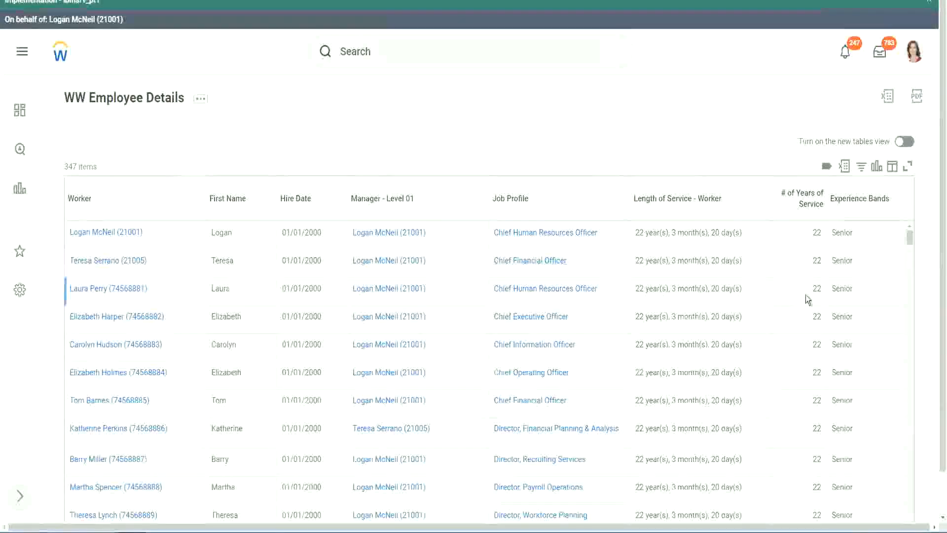
Return to the WW Employee Details report and compare years of service with Experience Bands across the worker rows
{"action": "scroll", "coordinate": [811, 296], "scroll_direction": "down", "scroll_amount": 3}
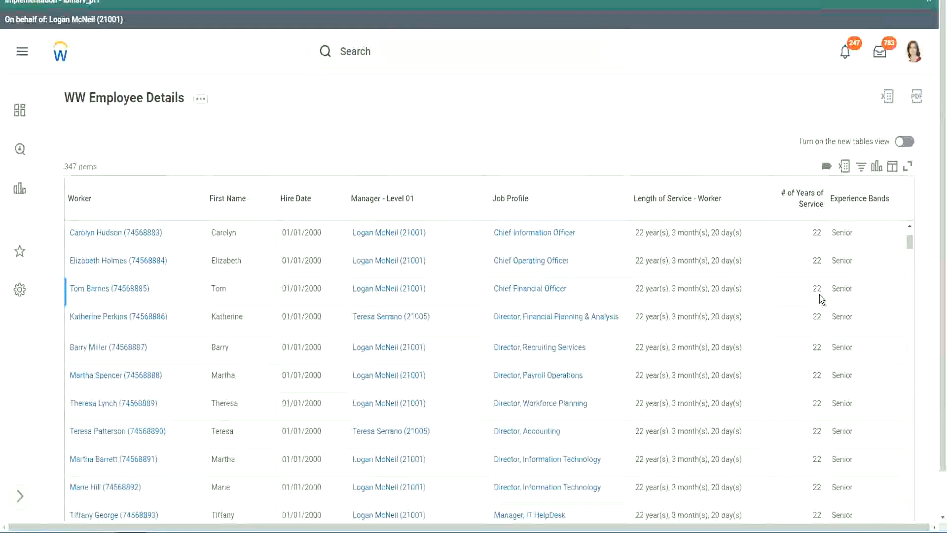
{"action": "scroll", "coordinate": [819, 296], "scroll_direction": "down", "scroll_amount": 8}
{"action": "scroll", "coordinate": [825, 325], "scroll_direction": "down", "scroll_amount": 8}
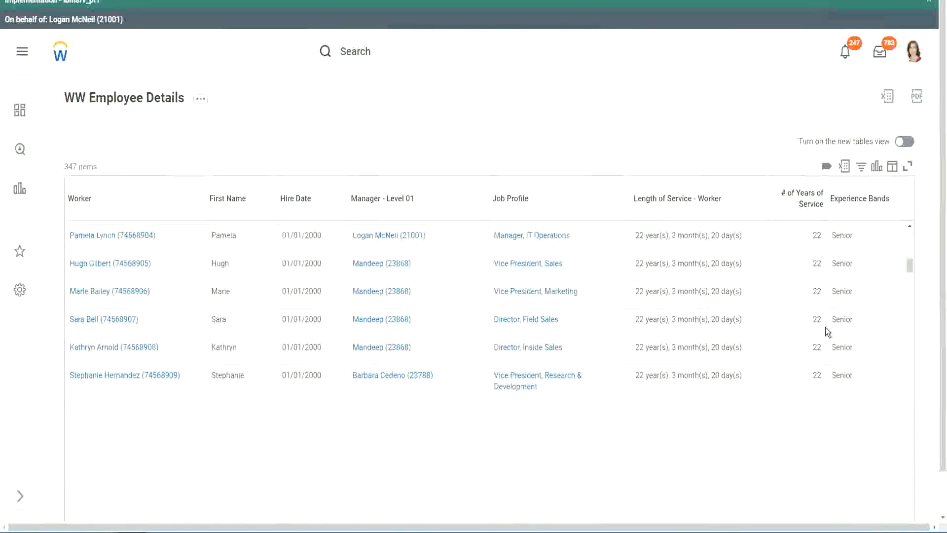
{"action": "scroll", "coordinate": [839, 340], "scroll_direction": "down", "scroll_amount": 2}
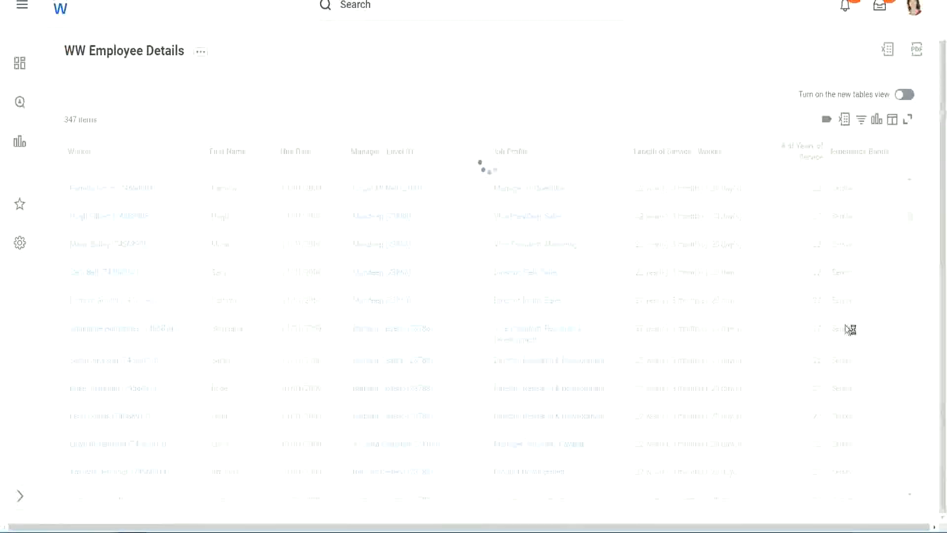
{"action": "scroll", "coordinate": [878, 279], "scroll_direction": "down", "scroll_amount": 6}
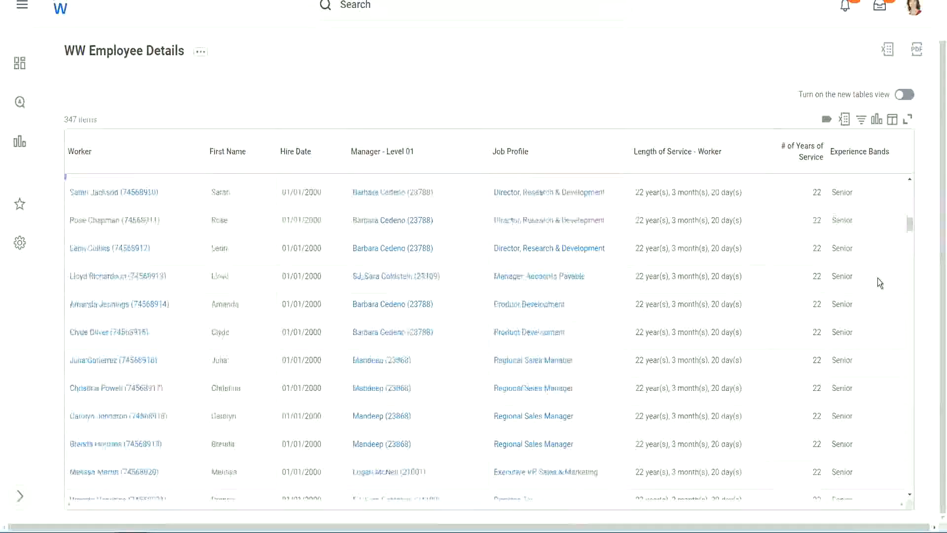
{"action": "scroll", "coordinate": [878, 282], "scroll_direction": "down", "scroll_amount": 4}
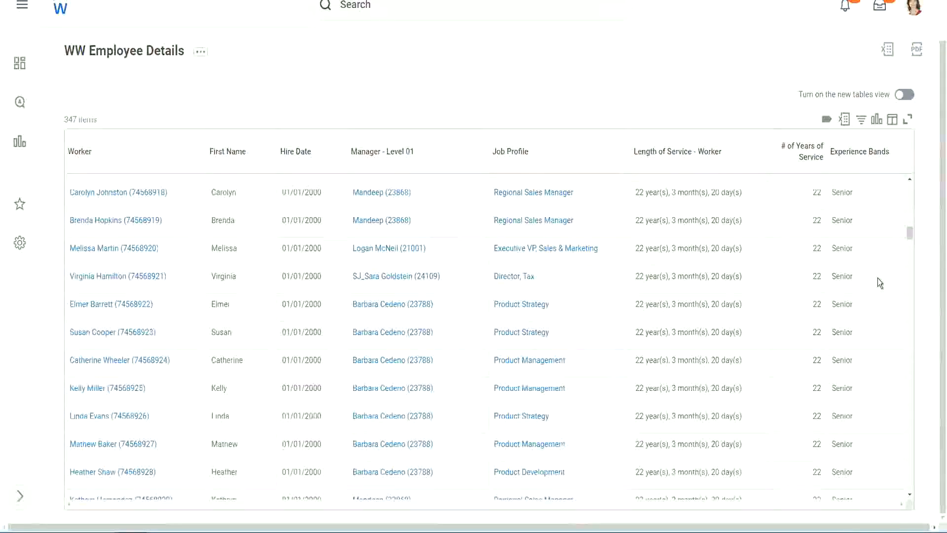
{"action": "scroll", "coordinate": [877, 278], "scroll_direction": "down", "scroll_amount": 5}
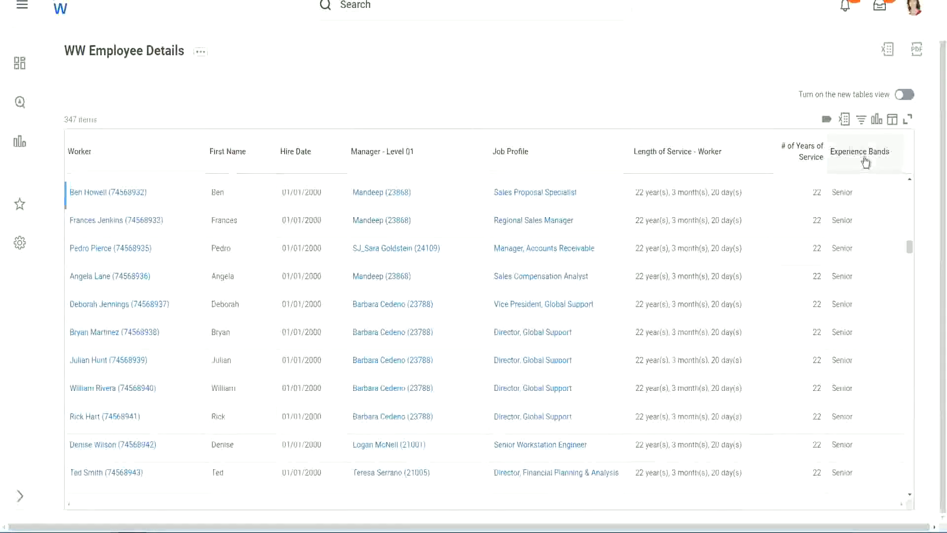
Filter the Experience Bands column to values containing Amateur
{"action": "left_click", "coordinate": [863, 159]}
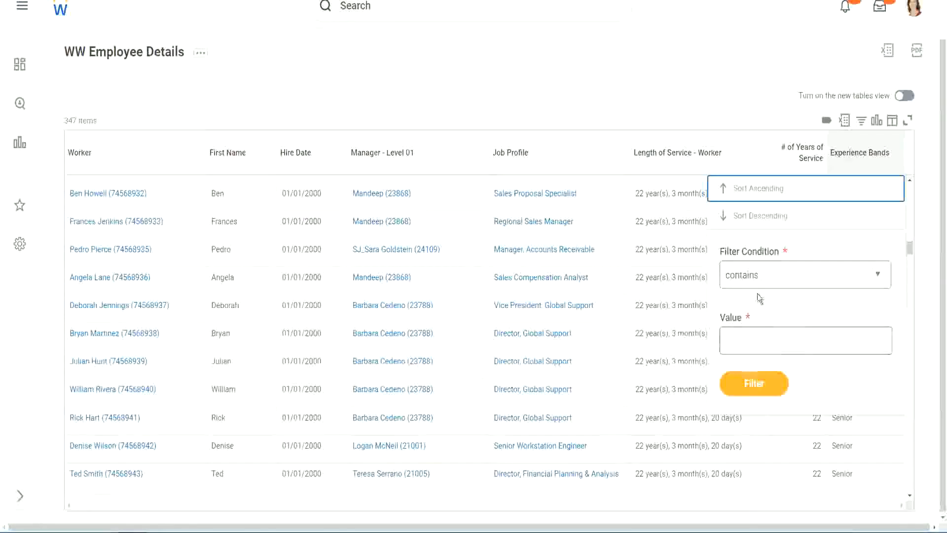
{"action": "left_click", "coordinate": [750, 335]}
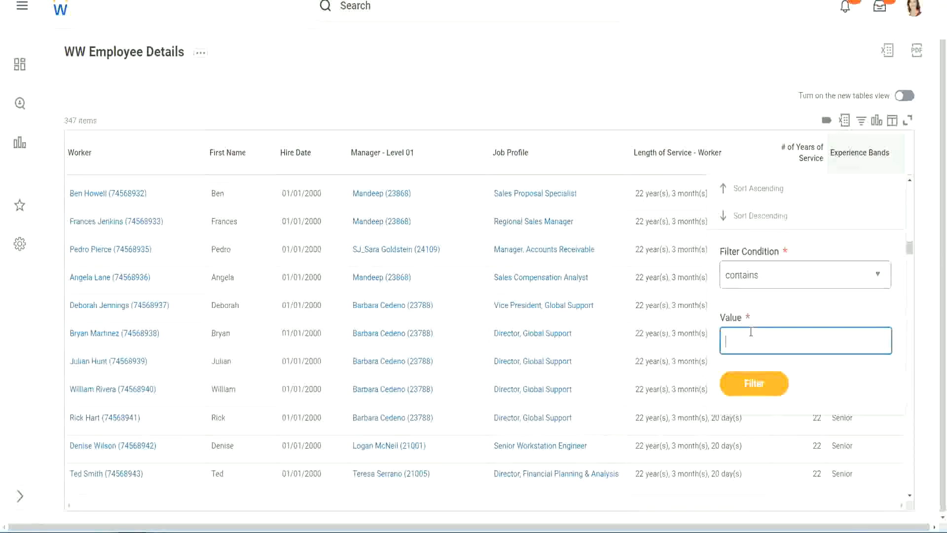
{"action": "type", "text": "Amate"}
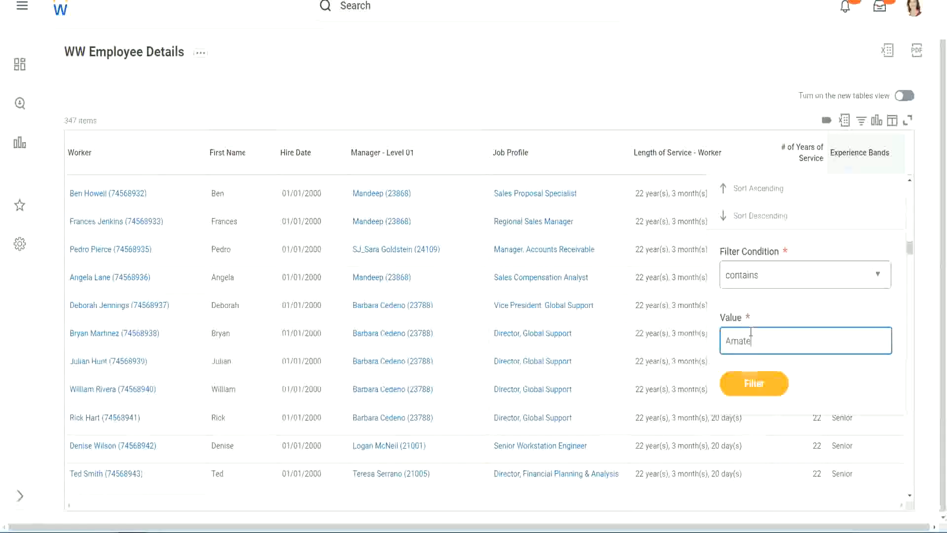
{"action": "type", "text": "ur"}
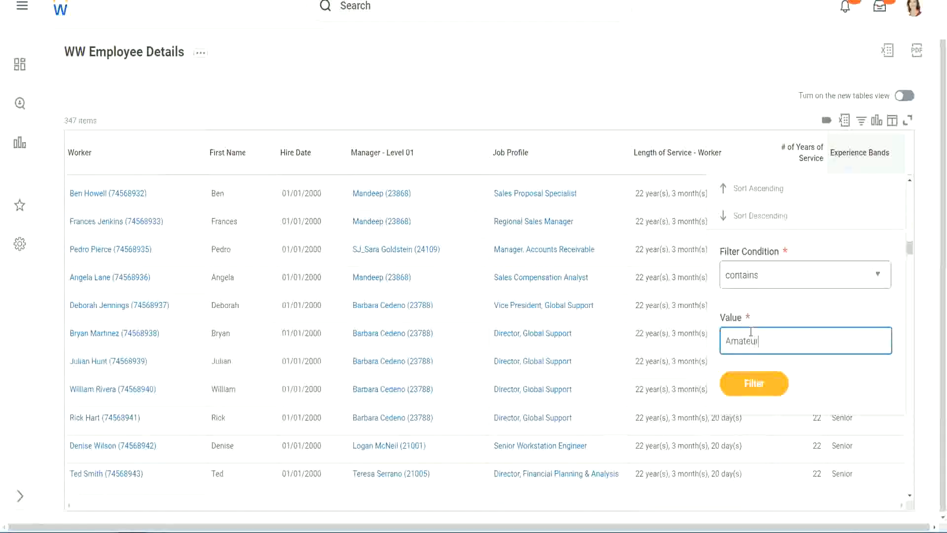
{"action": "left_click", "coordinate": [747, 389]}
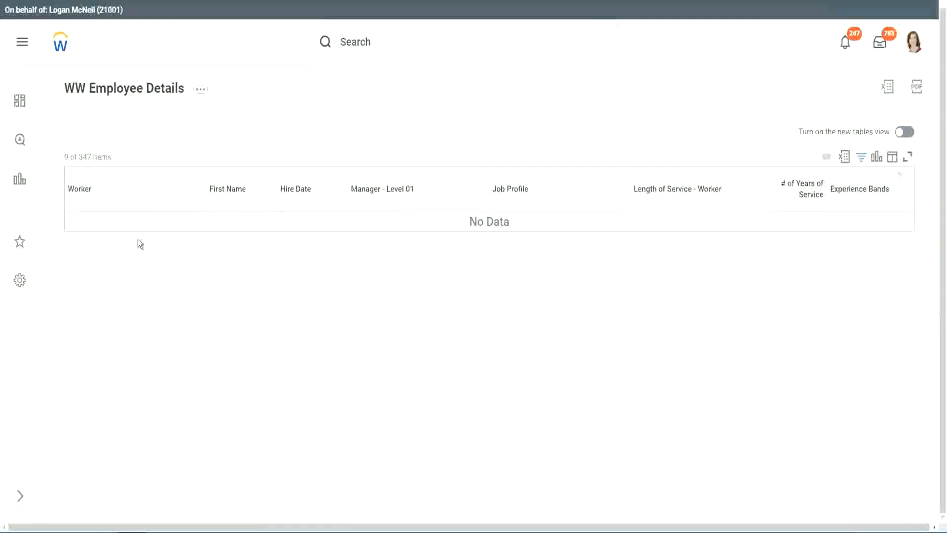
Change the Experience Bands filter value to Legend and reapply the filter
{"action": "left_click", "coordinate": [857, 191]}
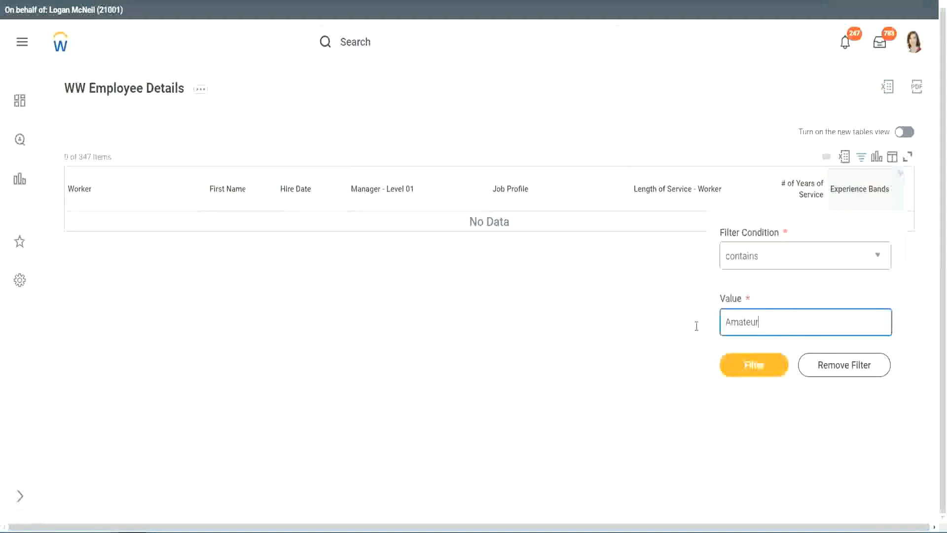
{"action": "key", "text": "ctrl+a"}
{"action": "left_click", "coordinate": [777, 360]}
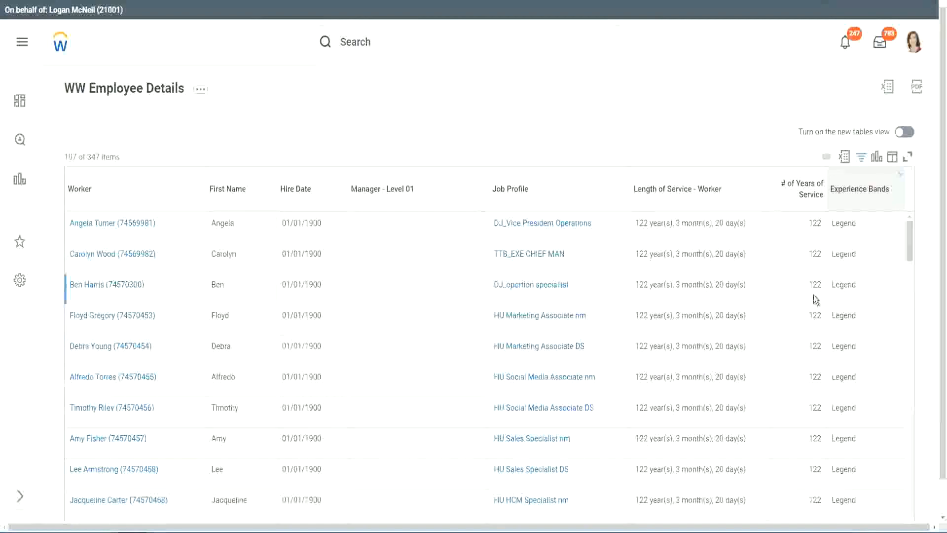
Examine the hire dates and years of service of the Legend workers down to the end of the filtered list
{"action": "scroll", "coordinate": [813, 295], "scroll_direction": "down", "scroll_amount": 10}
{"action": "scroll", "coordinate": [813, 294], "scroll_direction": "down", "scroll_amount": 5}
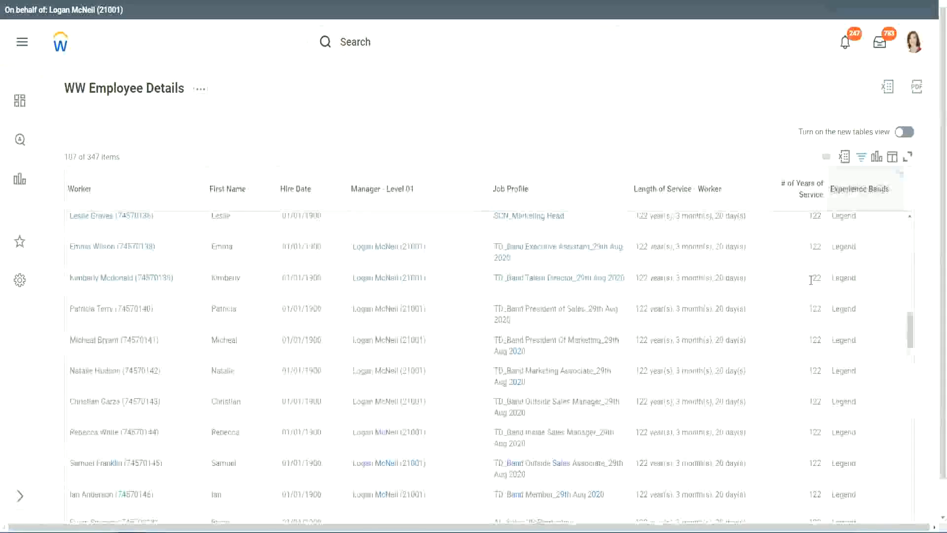
{"action": "scroll", "coordinate": [811, 280], "scroll_direction": "down", "scroll_amount": 15}
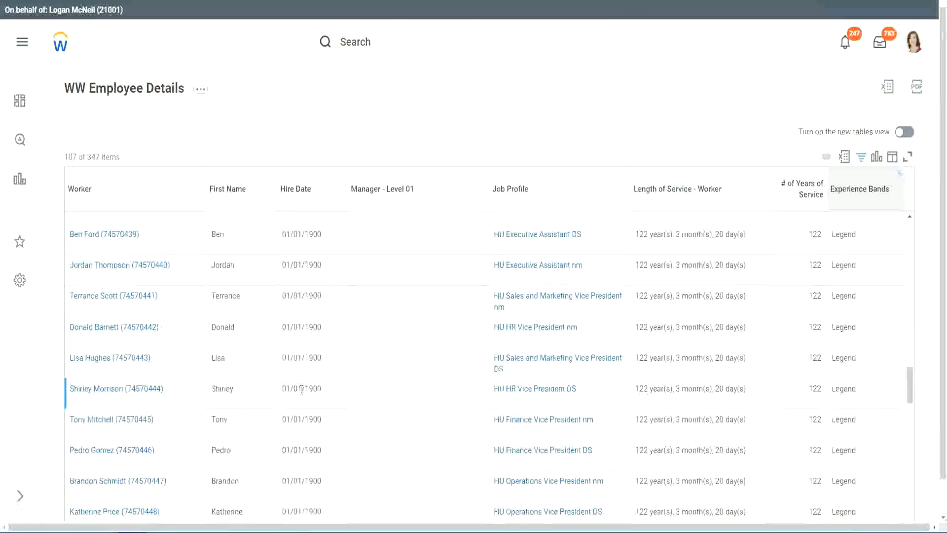
{"action": "double_click", "coordinate": [307, 385]}
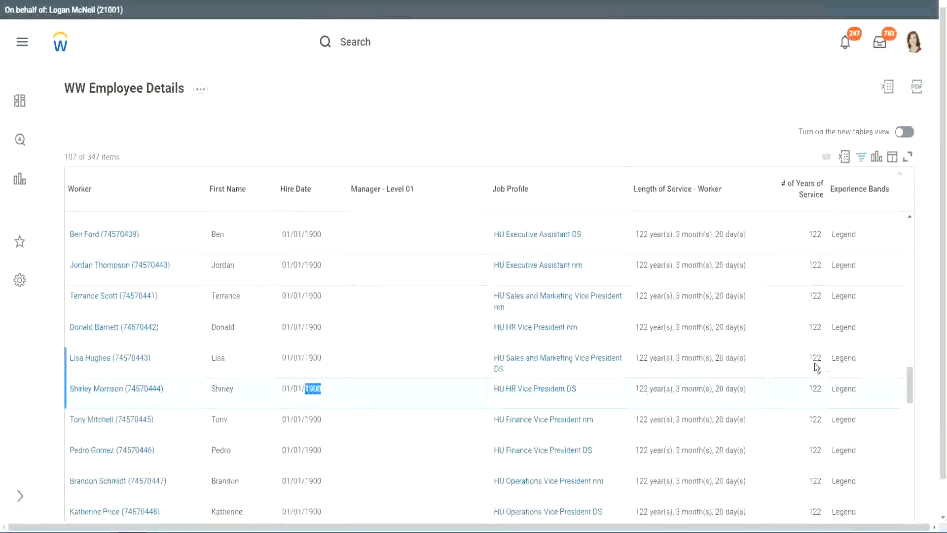
{"action": "scroll", "coordinate": [806, 371], "scroll_direction": "down", "scroll_amount": 1}
{"action": "scroll", "coordinate": [804, 367], "scroll_direction": "down", "scroll_amount": 3}
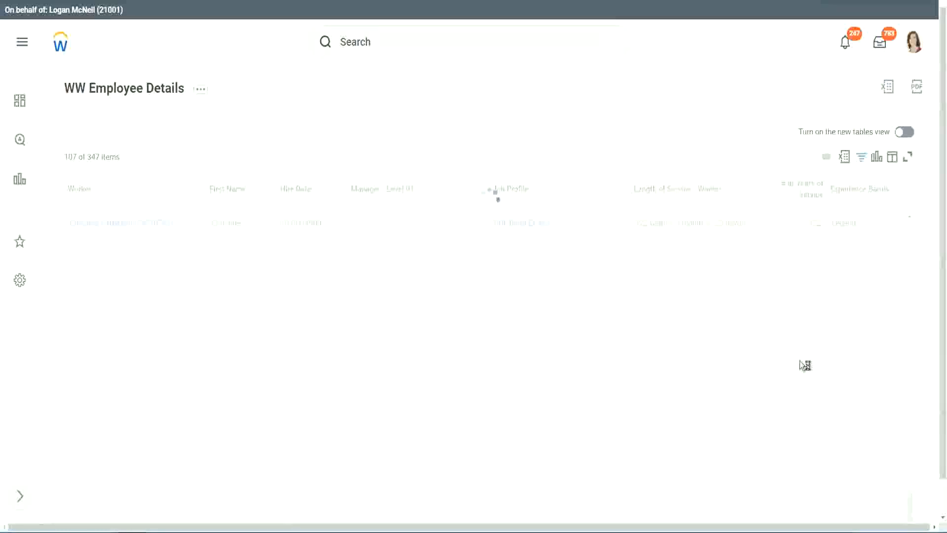
{"action": "scroll", "coordinate": [789, 329], "scroll_direction": "down", "scroll_amount": 8}
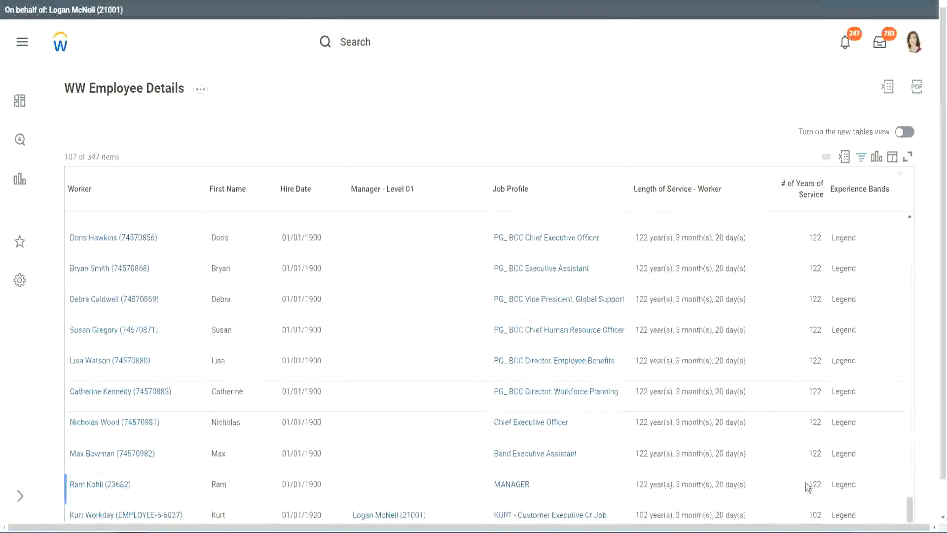
{"action": "double_click", "coordinate": [814, 515]}
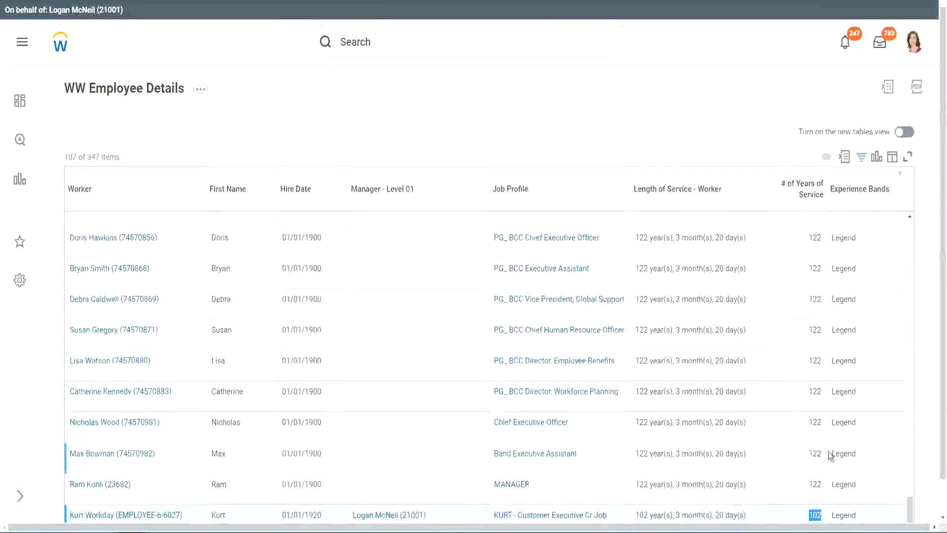
{"action": "left_click_drag", "start_coordinate": [813, 421], "coordinate": [822, 422]}
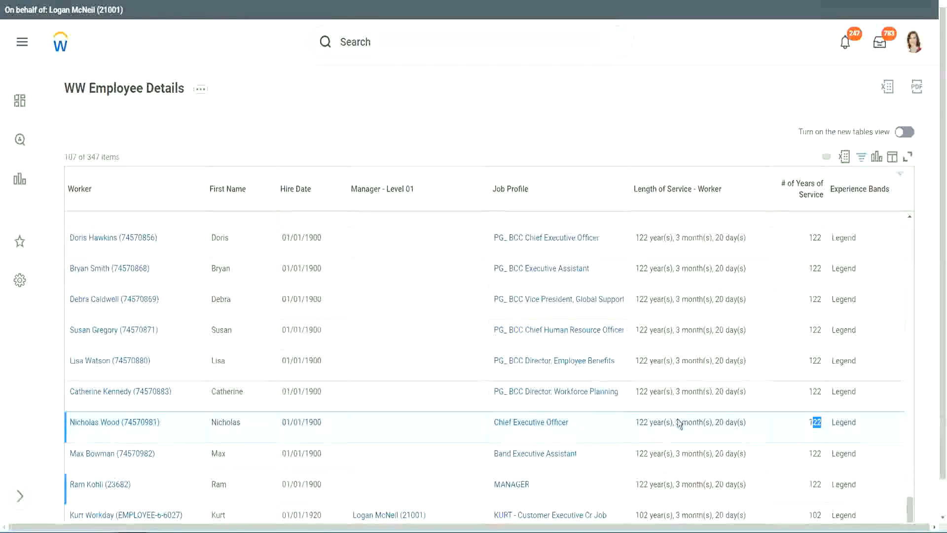
{"action": "left_click", "coordinate": [794, 393]}
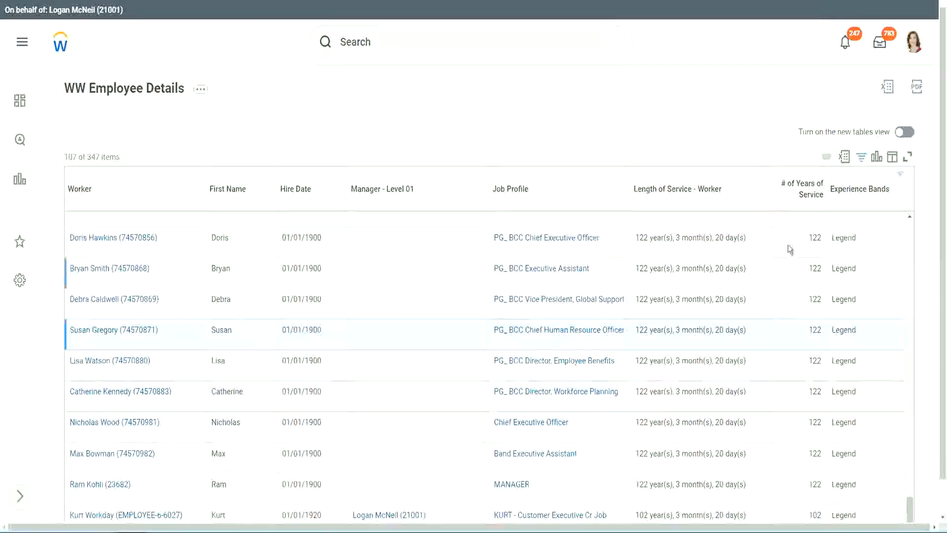
Change the Experience Bands filter value to Experienced and reapply the filter
{"action": "left_click", "coordinate": [865, 194]}
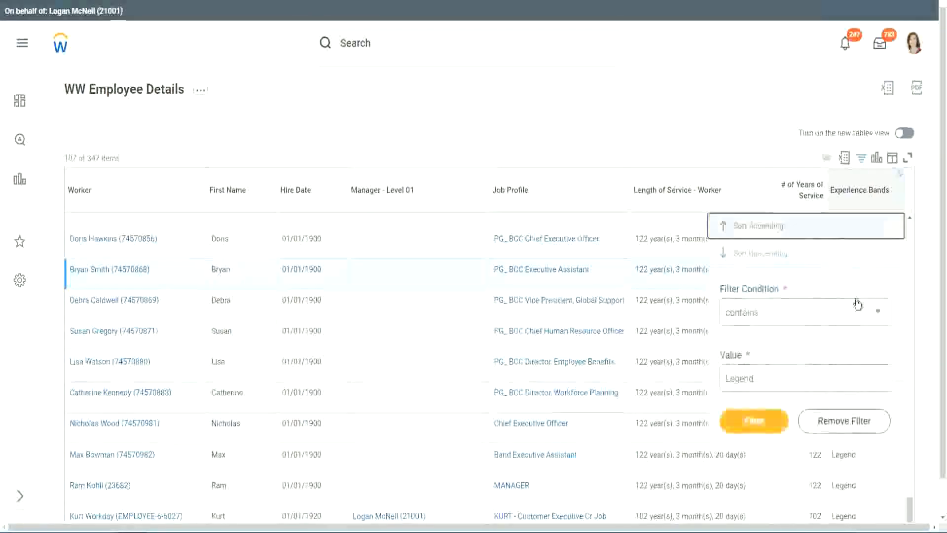
{"action": "left_click", "coordinate": [775, 377]}
{"action": "double_click", "coordinate": [743, 378]}
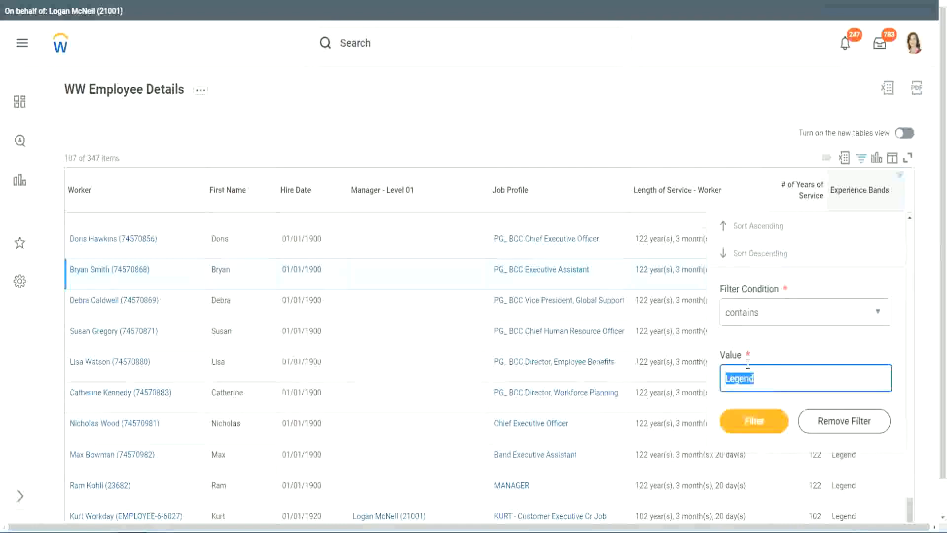
{"action": "type", "text": "Ex"}
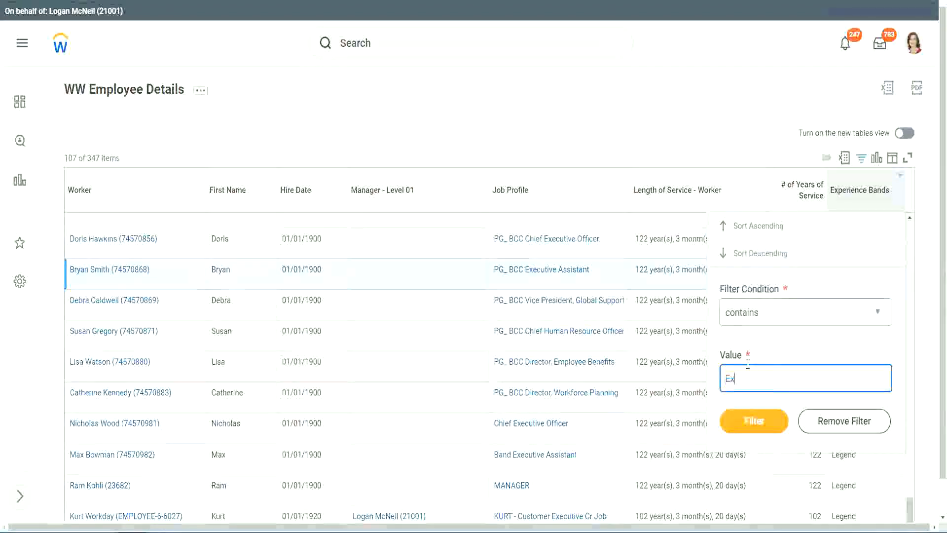
{"action": "type", "text": "per"}
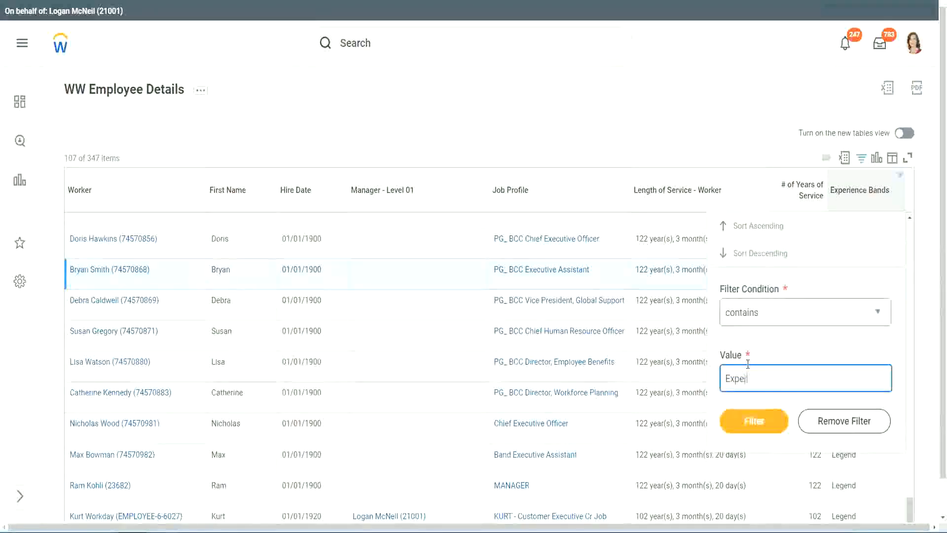
{"action": "type", "text": "ienced"}
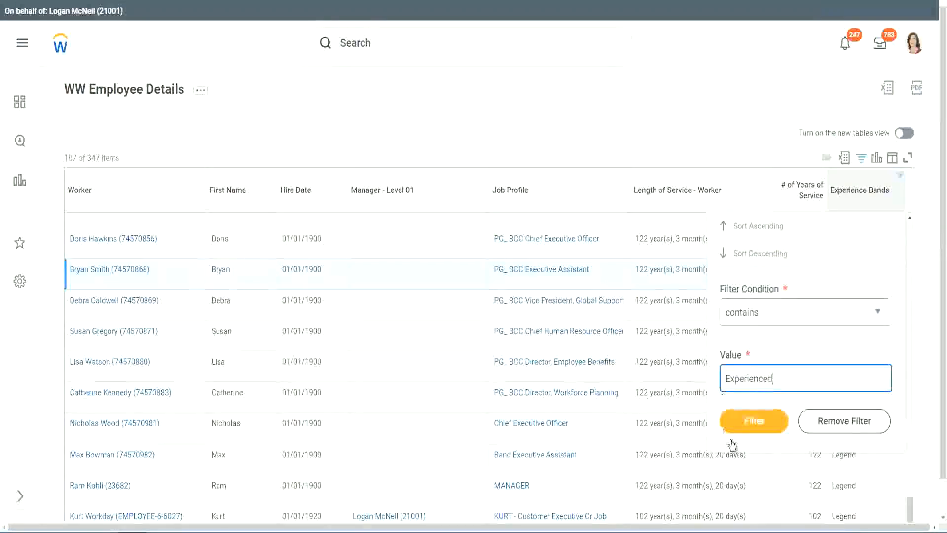
{"action": "left_click", "coordinate": [760, 420]}
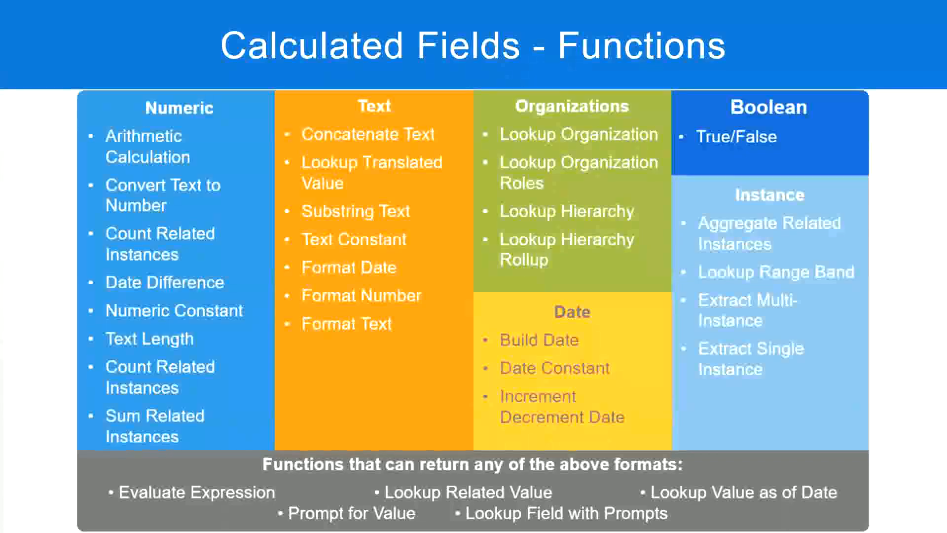
Switch to the Notepad++ notes and check the years range defined for the Experienced band
{"action": "key", "text": "alt+Tab"}
{"action": "left_click", "coordinate": [67, 121]}
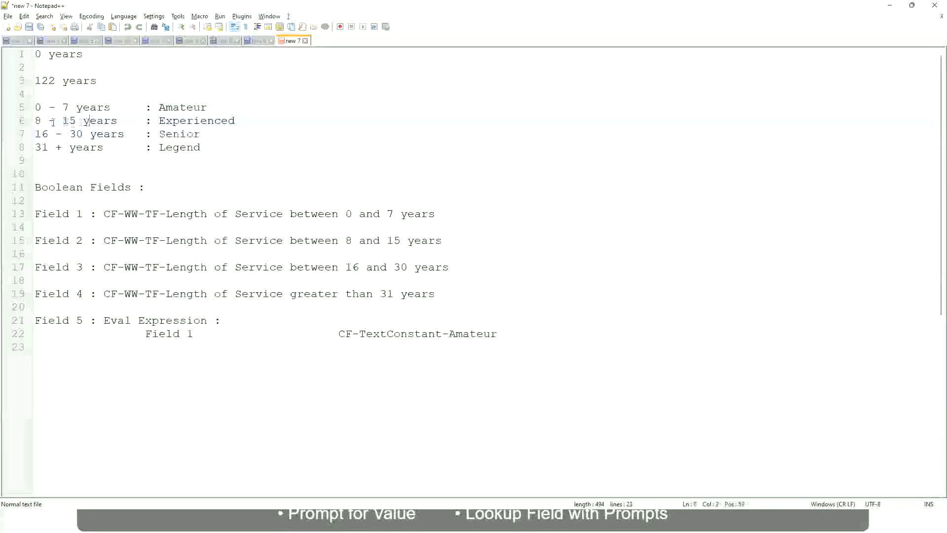
{"action": "left_click_drag", "start_coordinate": [41, 121], "coordinate": [73, 121]}
{"action": "left_click", "coordinate": [79, 122]}
{"action": "left_click", "coordinate": [110, 122]}
Return to the filtered report and check the years of service of the Experienced workers against the band's range
{"action": "key", "text": "alt+Tab"}
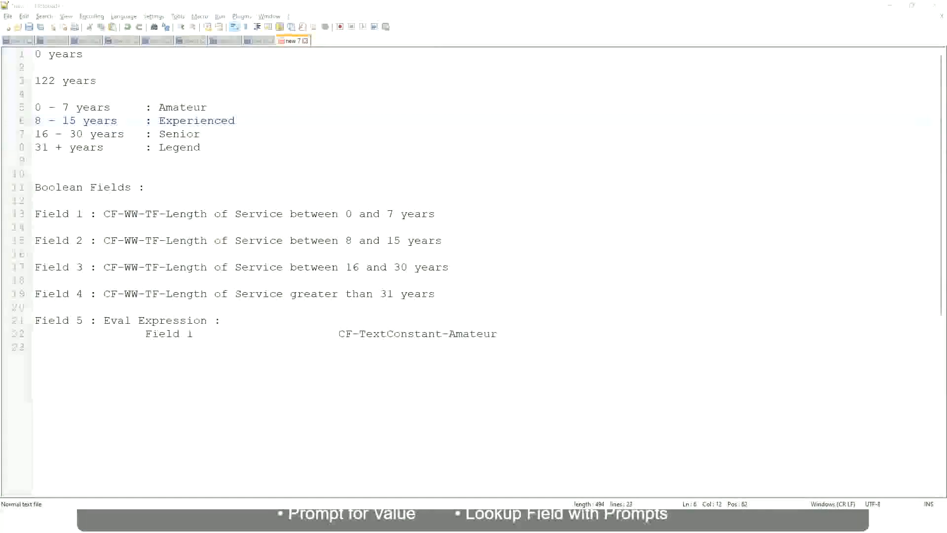
{"action": "scroll", "coordinate": [818, 365], "scroll_direction": "down", "scroll_amount": 3}
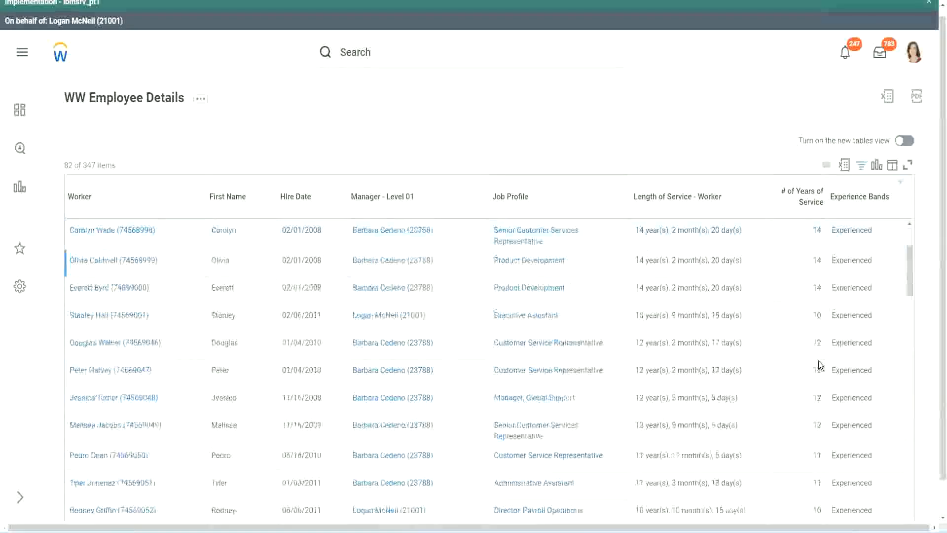
{"action": "scroll", "coordinate": [818, 363], "scroll_direction": "down", "scroll_amount": 3}
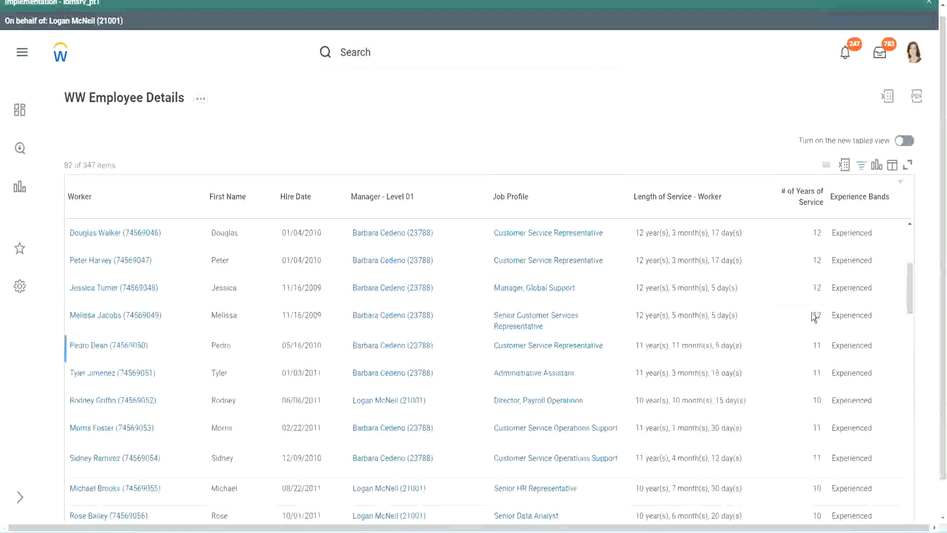
{"action": "double_click", "coordinate": [839, 260]}
{"action": "scroll", "coordinate": [809, 395], "scroll_direction": "down", "scroll_amount": 3}
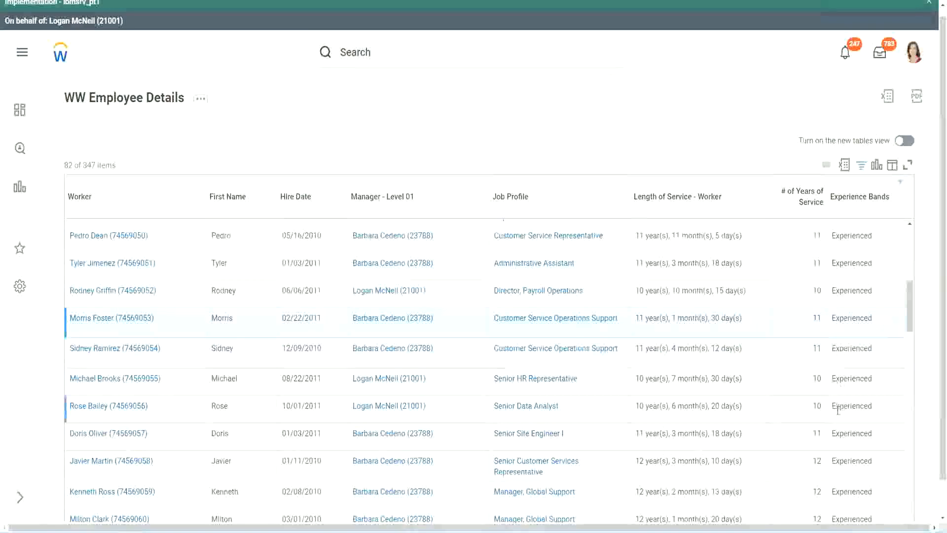
{"action": "scroll", "coordinate": [838, 410], "scroll_direction": "down", "scroll_amount": 5}
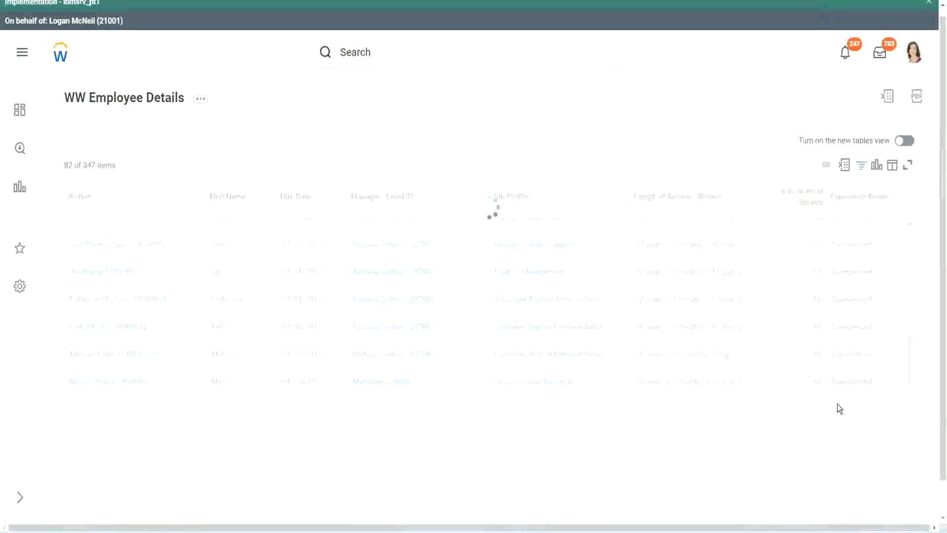